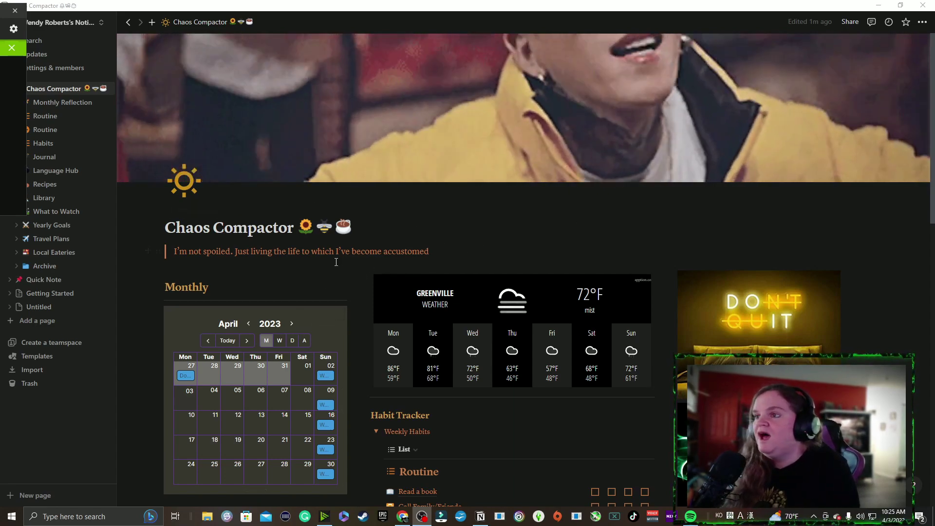
# Scroll the Chaos Compactor dashboard down slightly and deselect the quote text.
pyautogui.scroll(-2, 358, 277)
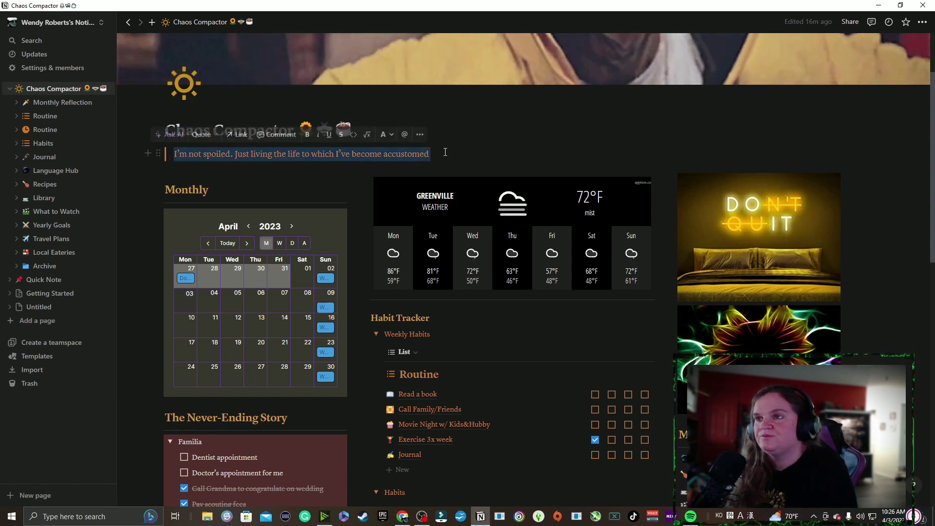
pyautogui.click(171, 155)
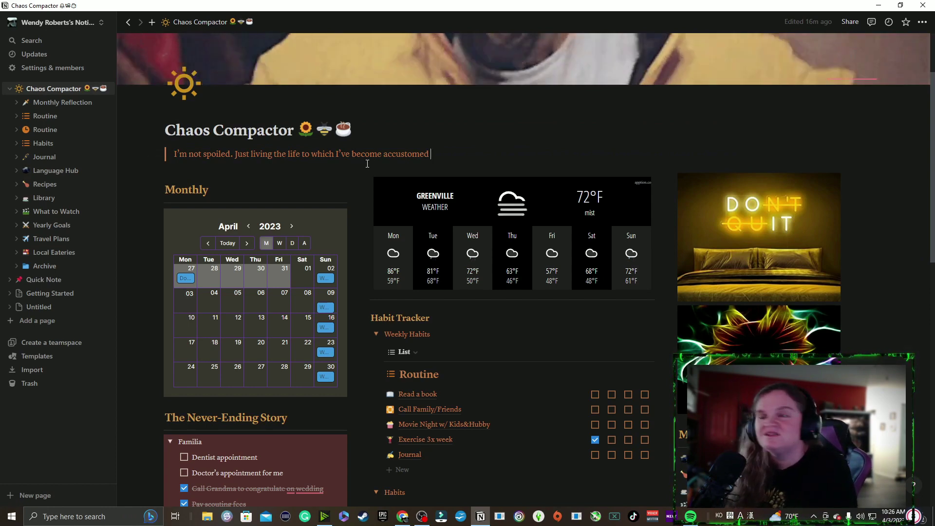
# Toggle the Week 1 boxes for Exercise 3x week and Call Family/Friends, leaving both unchecked.
pyautogui.scroll(-3, 488, 259)
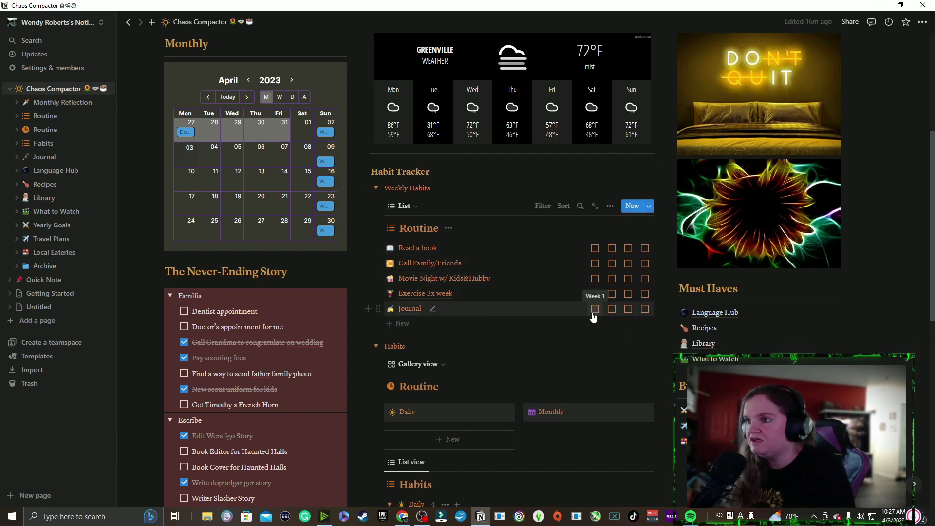
pyautogui.click(596, 294)
pyautogui.click(595, 297)
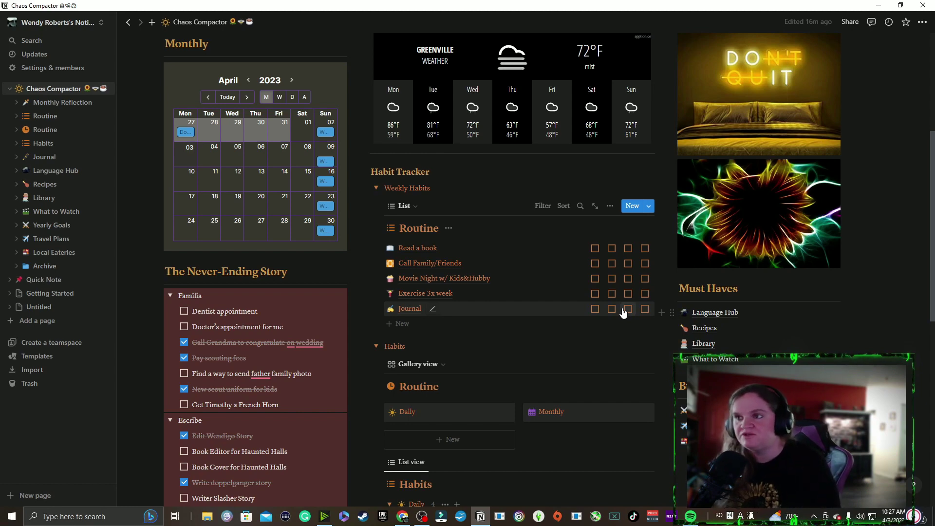
pyautogui.click(595, 294)
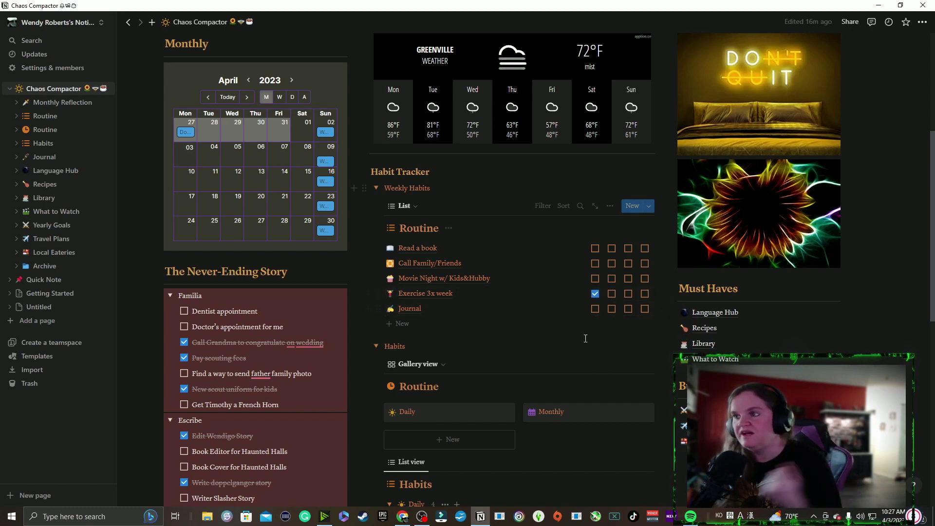
pyautogui.click(595, 264)
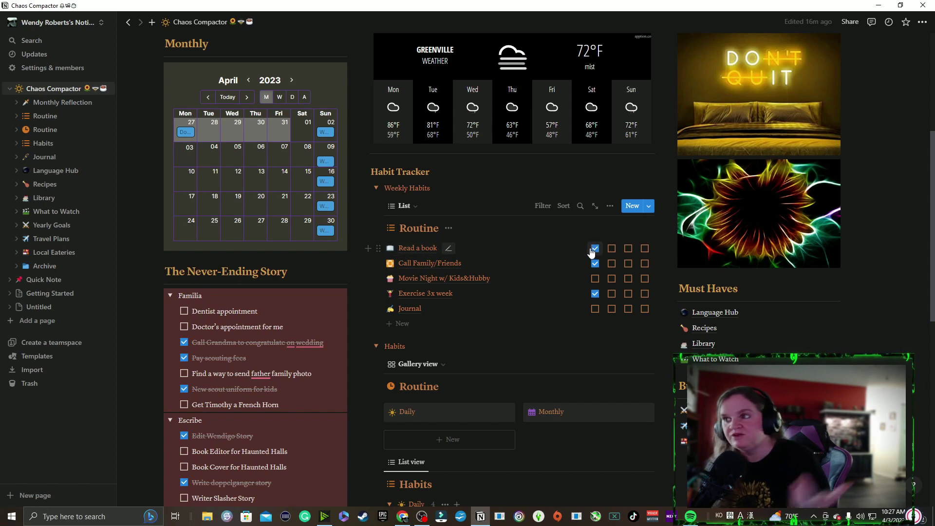
pyautogui.click(594, 264)
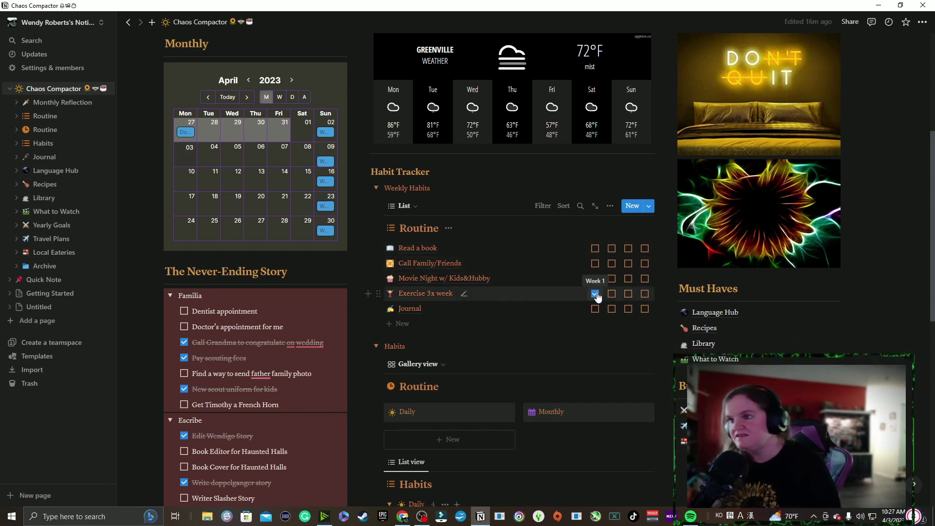
pyautogui.click(596, 295)
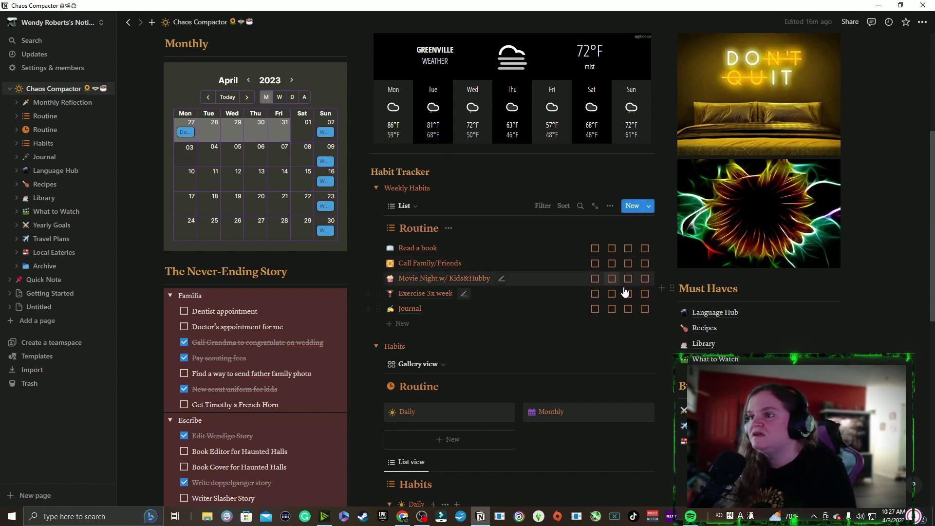
pyautogui.scroll(-1, 580, 292)
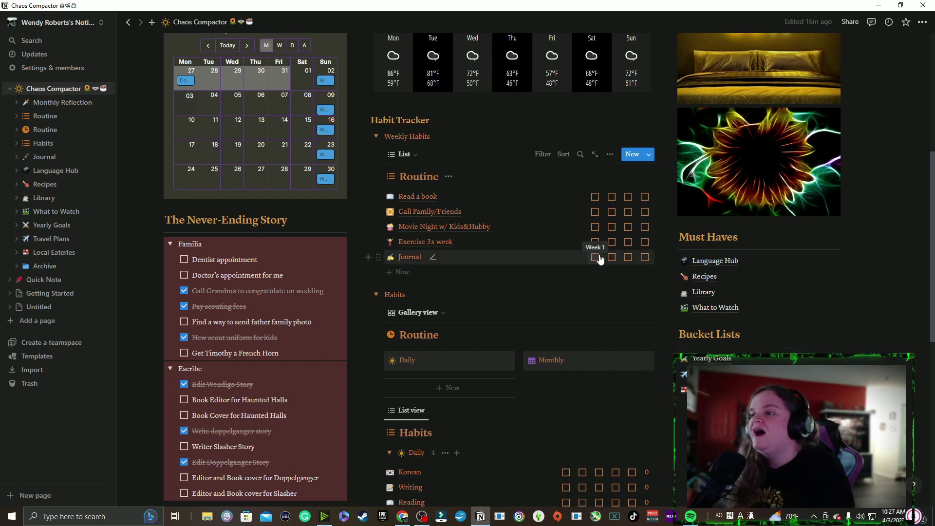
# Scroll down to the Habit Tracker and collapse its Habits section.
pyautogui.scroll(-2, 599, 259)
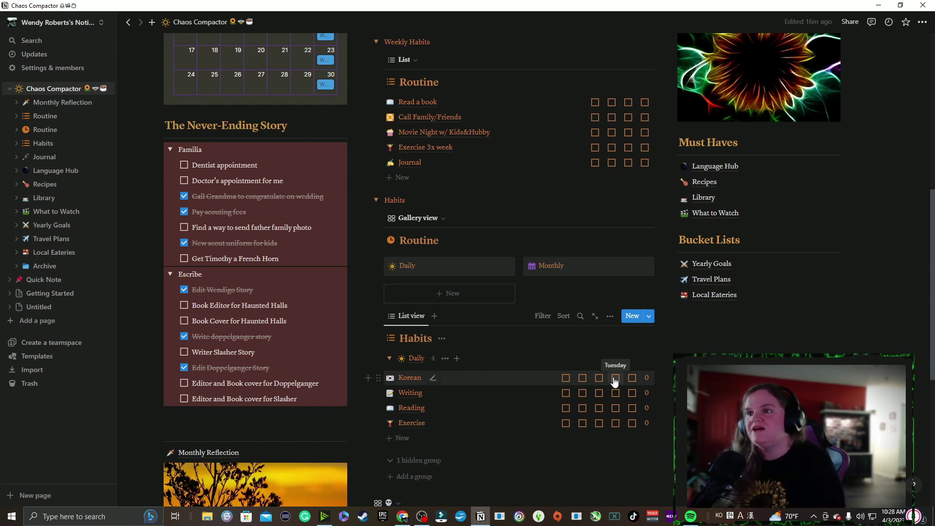
pyautogui.click(376, 200)
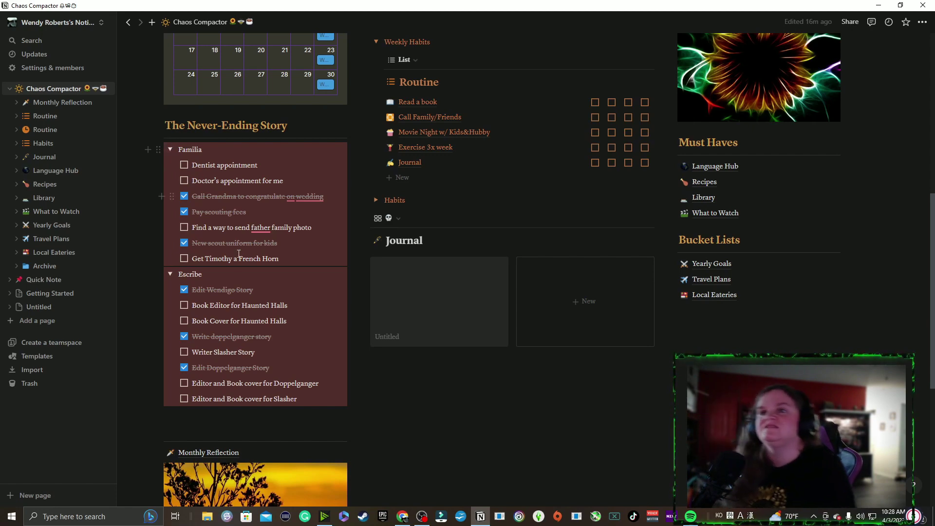
# Collapse the Familia list and duplicate the last Escribe to-do, Editor and Book cover for Slasher.
pyautogui.click(170, 149)
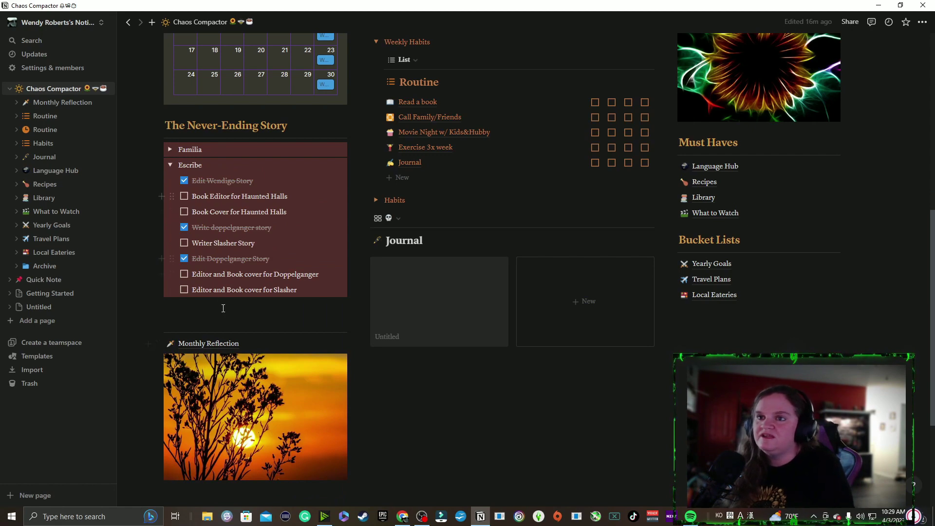
pyautogui.click(171, 290)
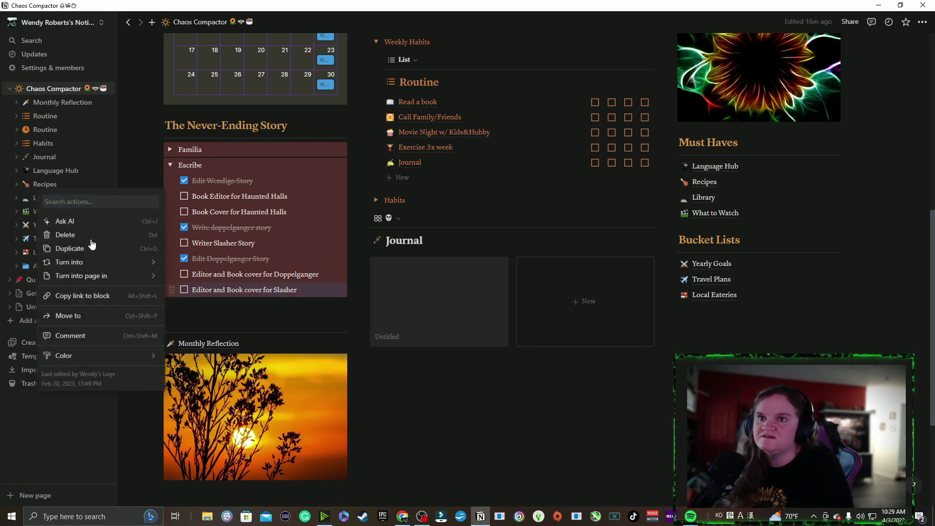
pyautogui.click(68, 248)
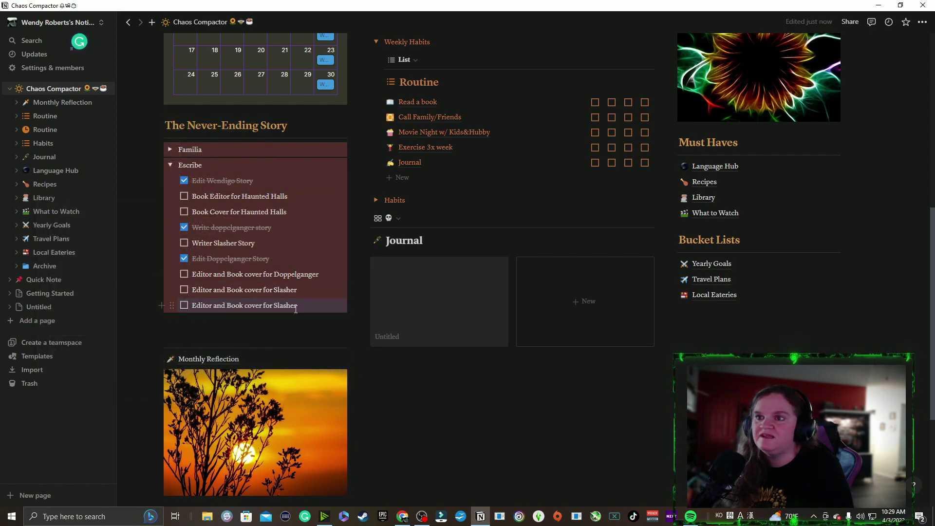
# Rename the duplicated to-do to 'Book cover for Wendigo' and check it off.
pyautogui.moveTo(297, 310); pyautogui.dragTo(187, 310)
pyautogui.press('Left')
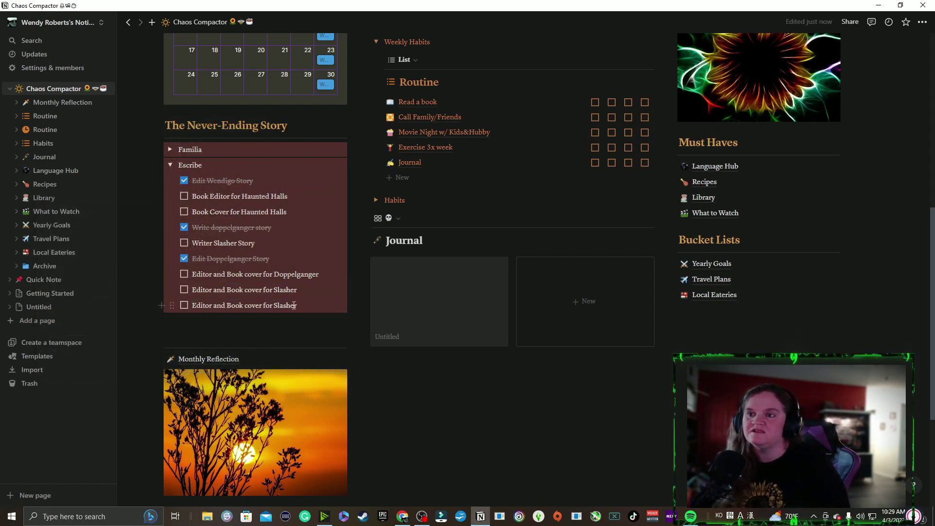
pyautogui.moveTo(295, 306); pyautogui.dragTo(198, 305)
pyautogui.write('Book cover for Wendig')
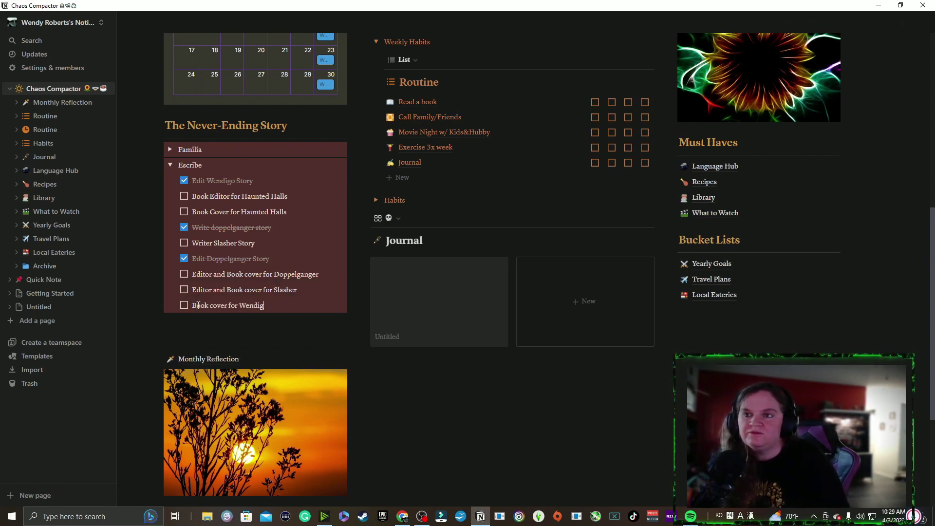
pyautogui.write('o')
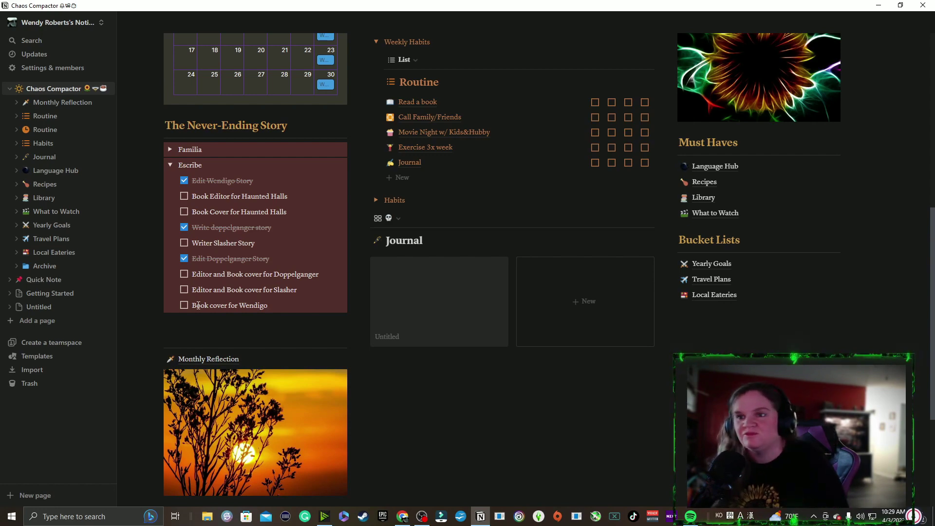
pyautogui.click(184, 306)
# Add an empty block below the Escribe list and review the Never-Ending Story section.
pyautogui.click(237, 325)
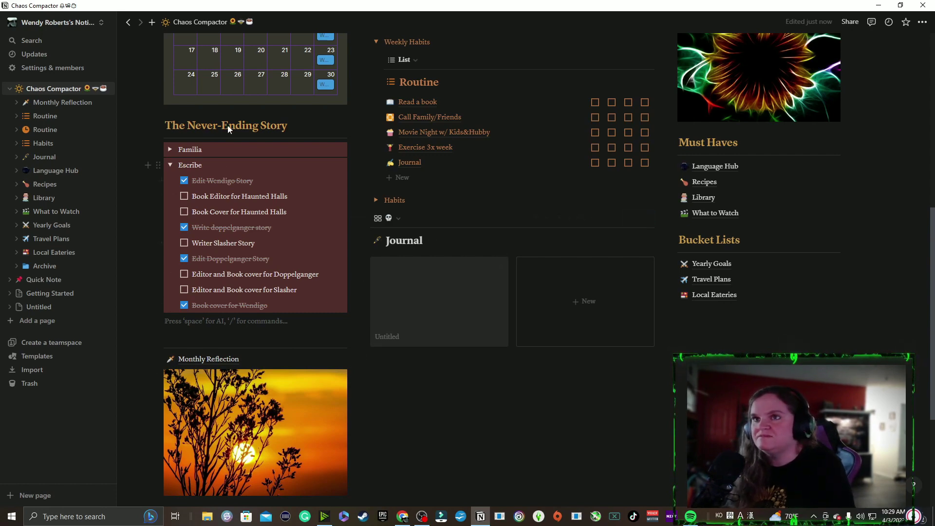
pyautogui.scroll(1, 228, 118)
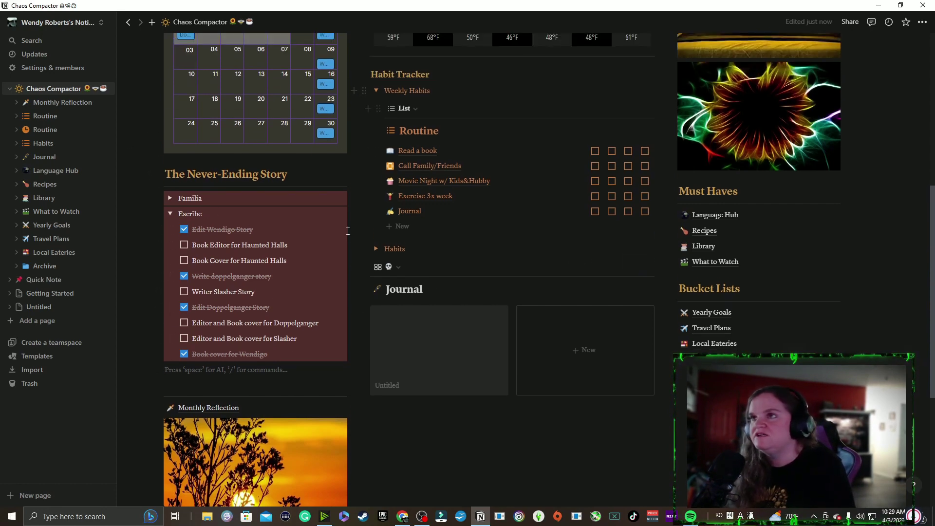
pyautogui.scroll(-2, 334, 272)
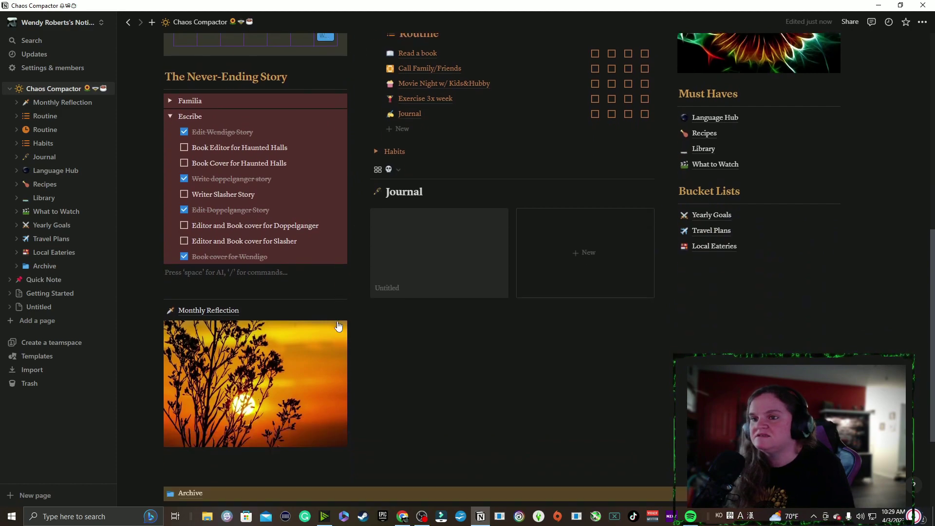
pyautogui.scroll(6, 338, 326)
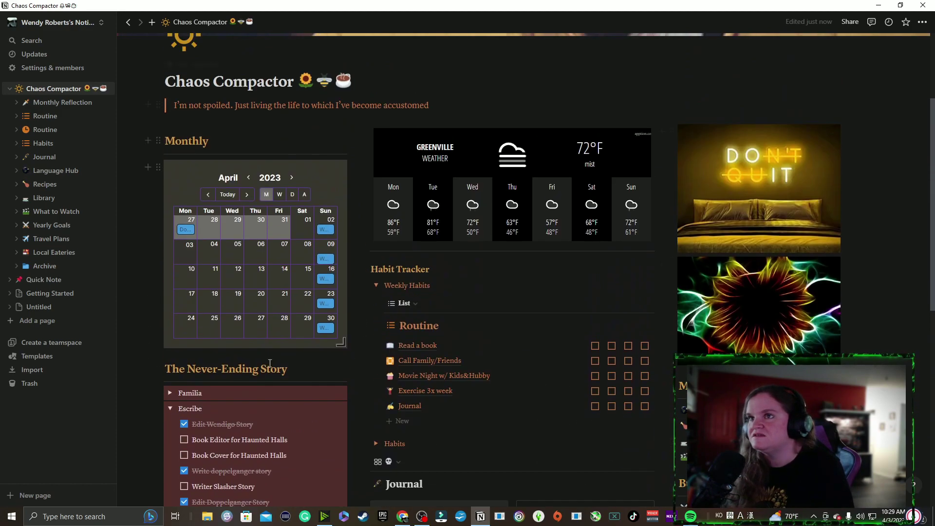
pyautogui.scroll(3, 364, 379)
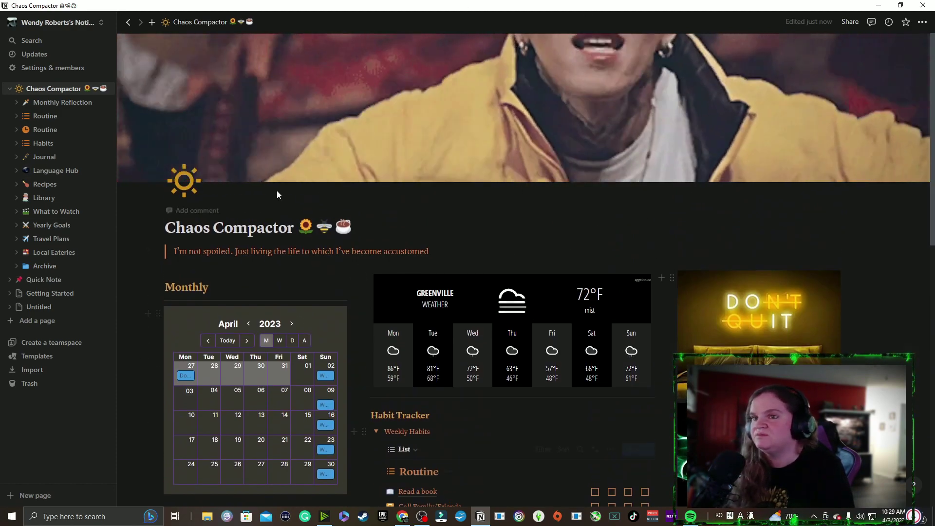
pyautogui.scroll(-5, 674, 351)
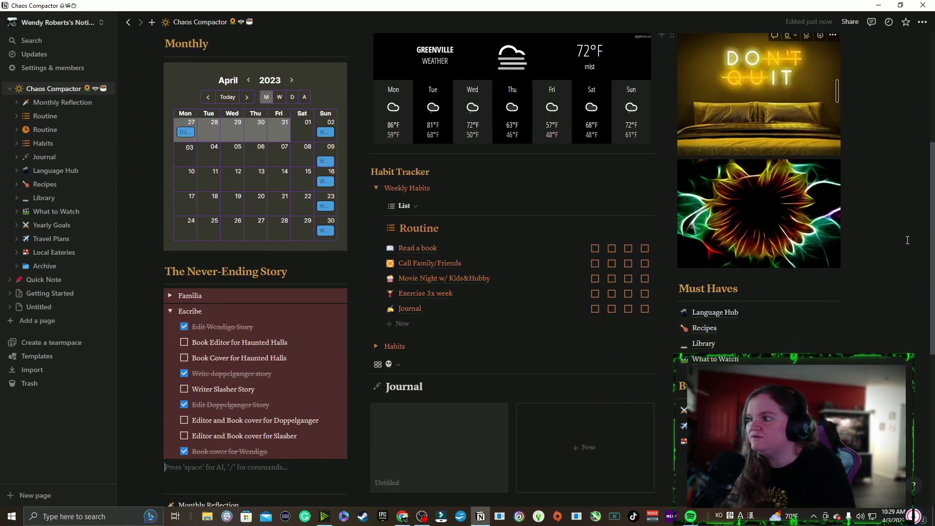
pyautogui.scroll(-2, 783, 211)
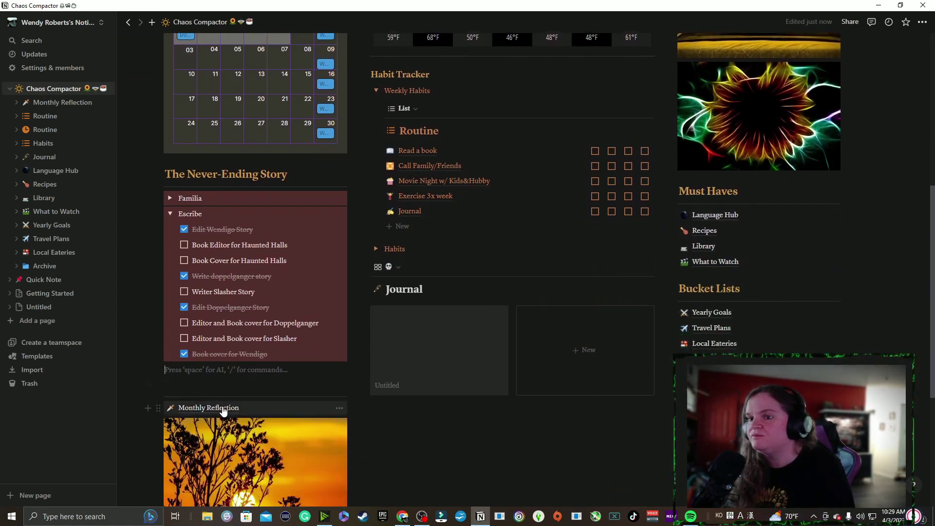
pyautogui.click(223, 410)
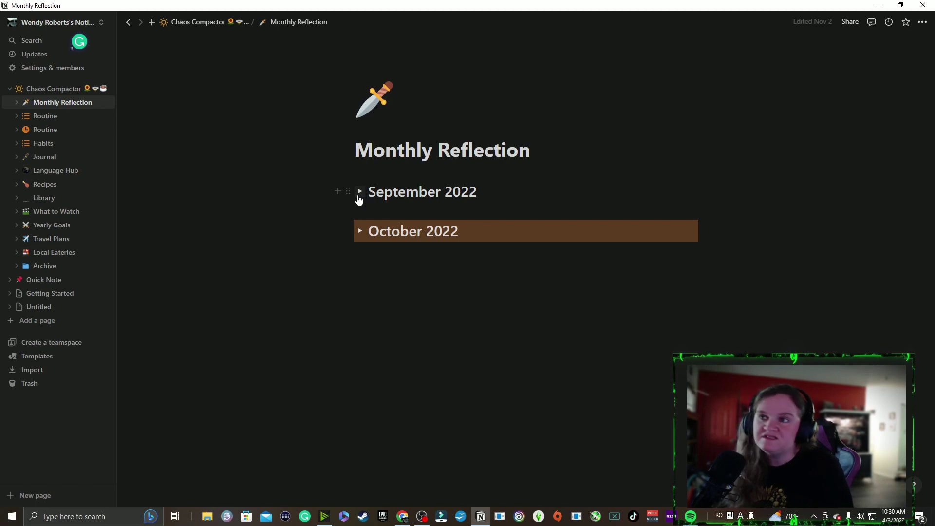
pyautogui.click(359, 193)
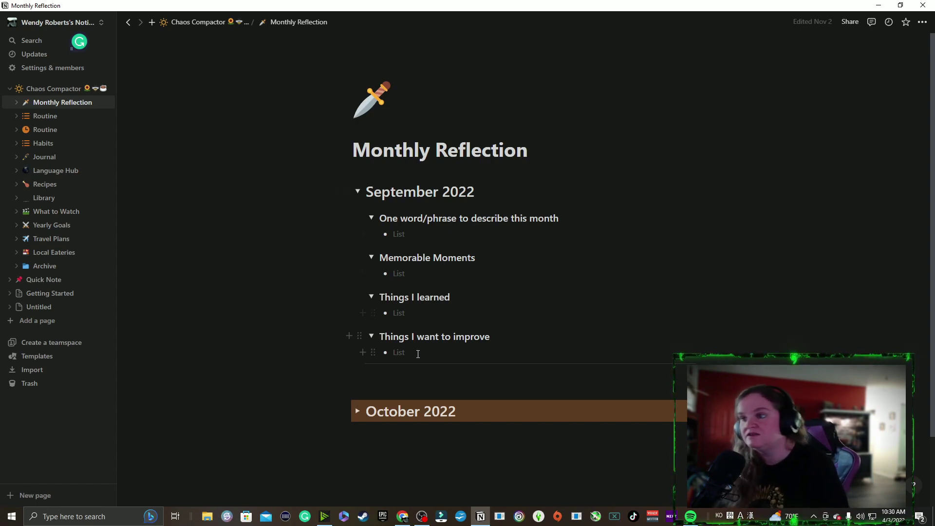
pyautogui.click(359, 193)
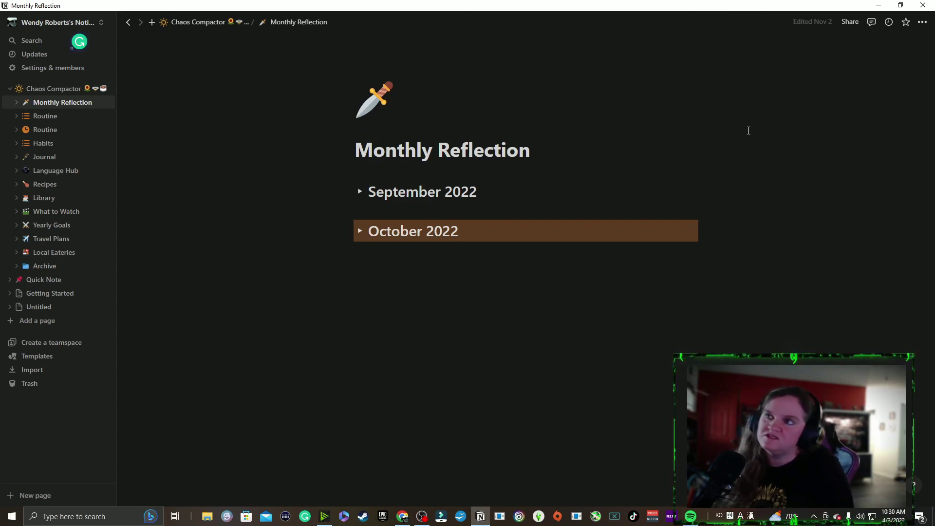
# Return to the Chaos Compactor dashboard and open the Recipes database of 17 recipes.
pyautogui.click(128, 22)
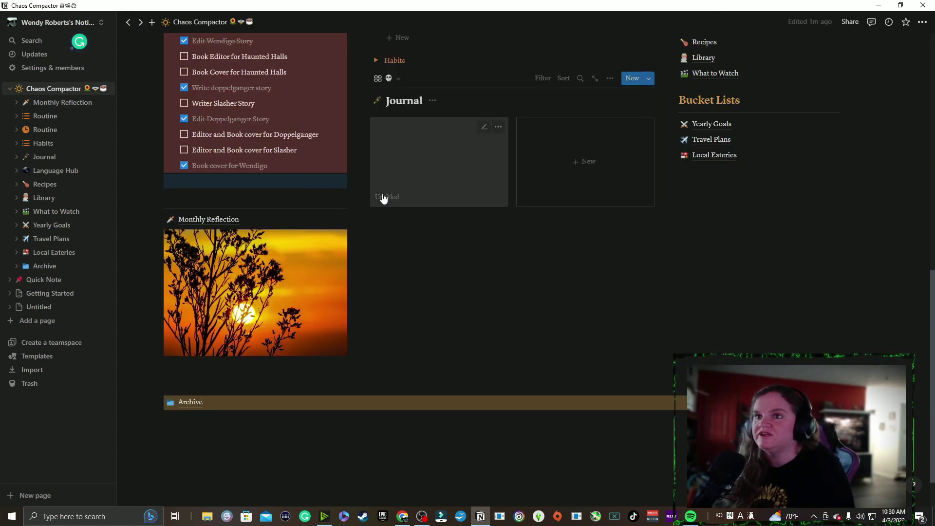
pyautogui.scroll(10, 502, 272)
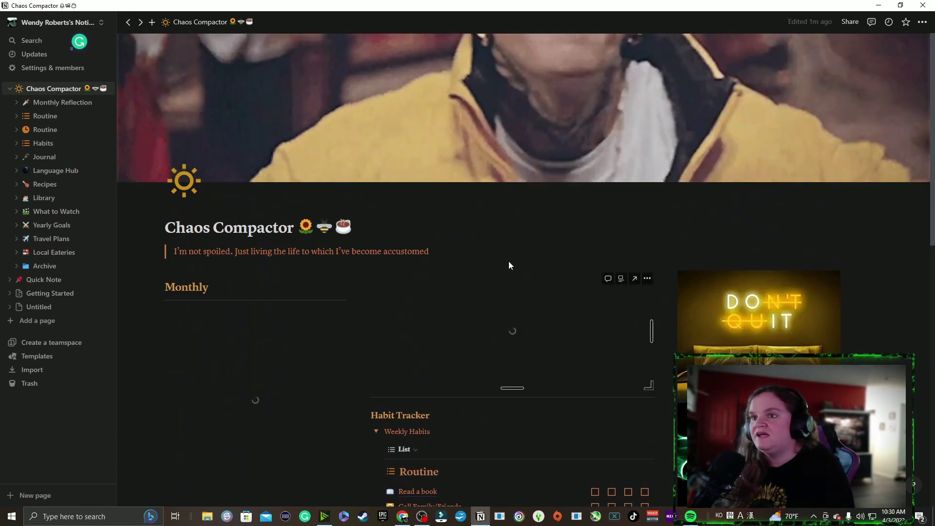
pyautogui.scroll(-3, 508, 261)
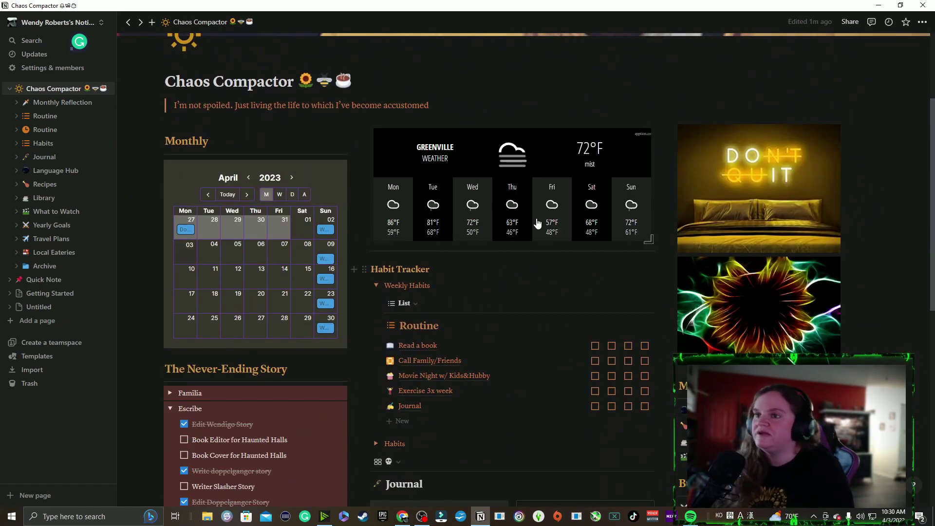
pyautogui.scroll(-3, 633, 249)
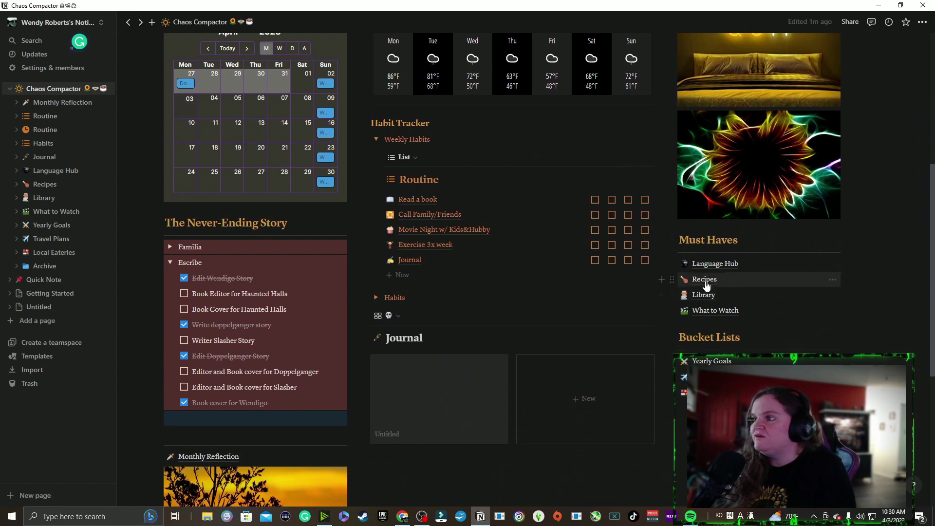
pyautogui.click(705, 279)
pyautogui.scroll(-3, 309, 253)
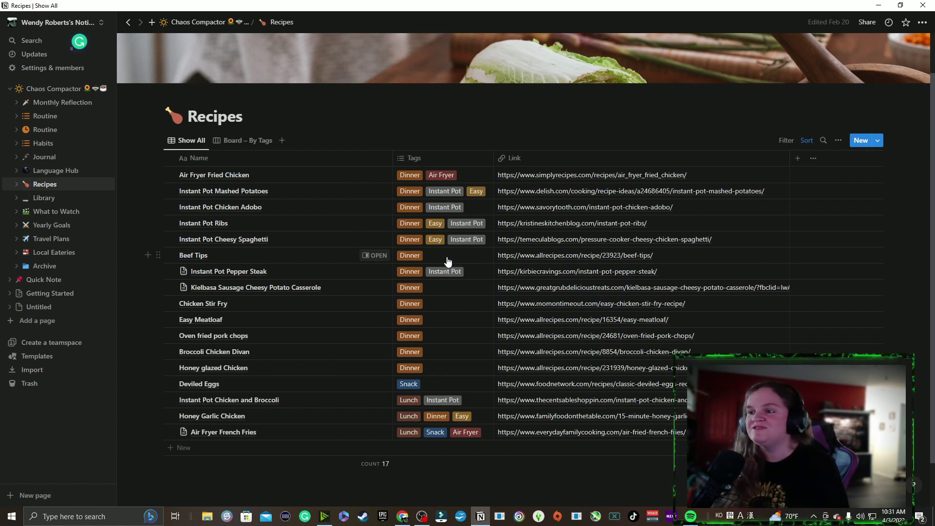
# Return to the Chaos Compactor dashboard and open Library from Must Haves.
pyautogui.click(128, 22)
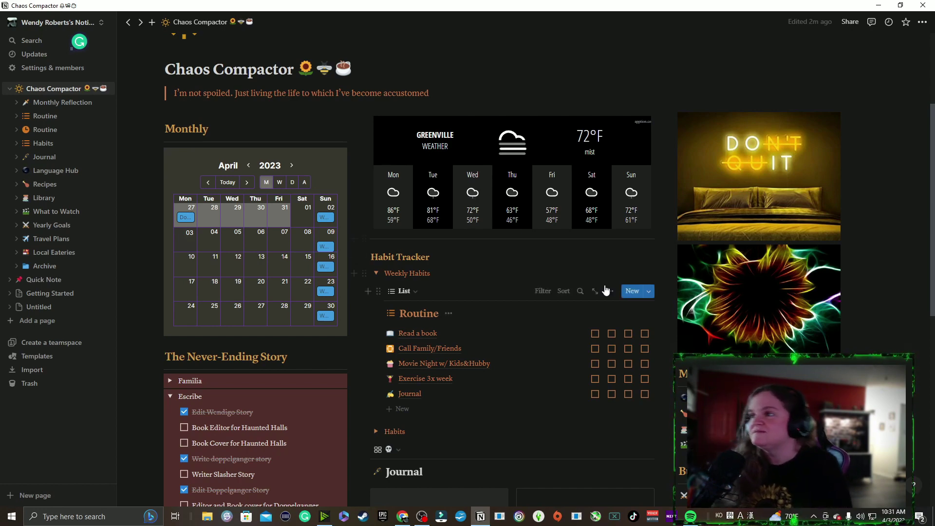
pyautogui.scroll(-5, 615, 279)
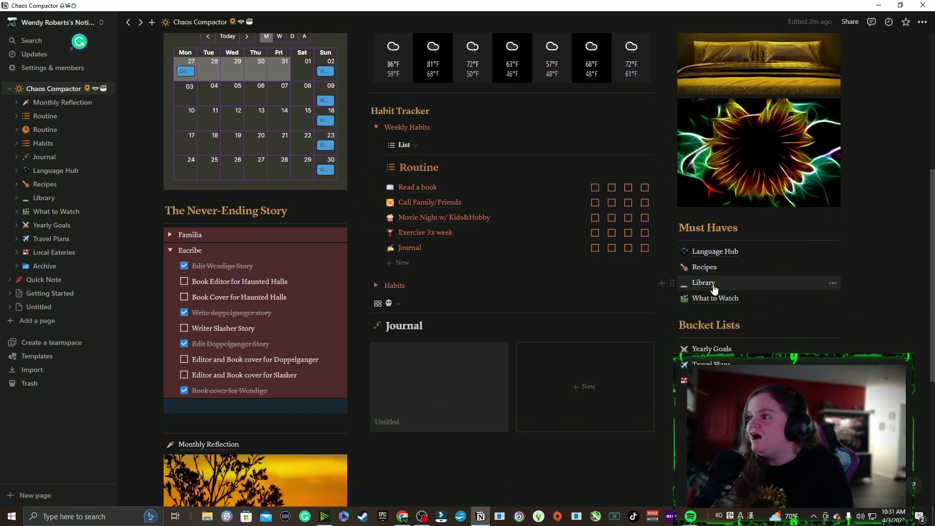
pyautogui.click(789, 282)
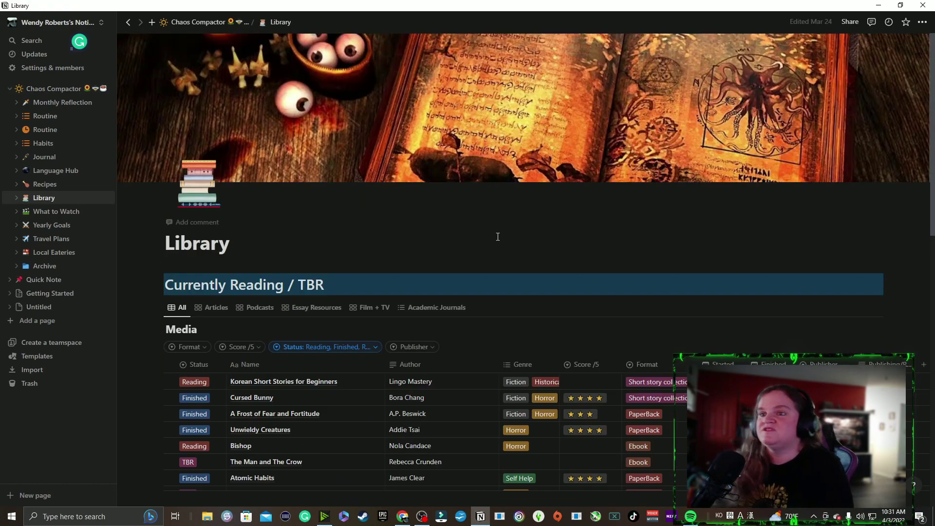
# Browse the Library's Currently Reading / TBR table and its Want to Read and To be Released lists.
pyautogui.scroll(-4, 487, 200)
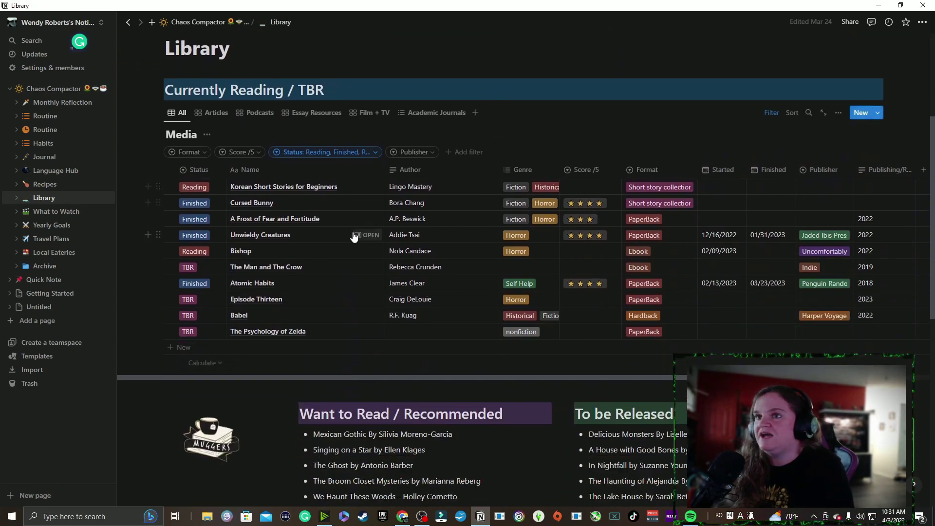
pyautogui.scroll(4, 394, 236)
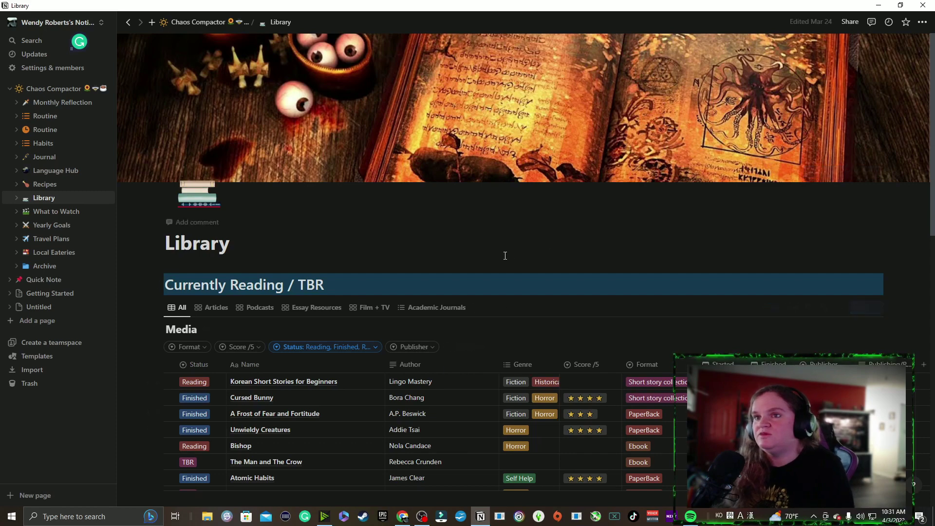
pyautogui.scroll(-3, 503, 256)
pyautogui.scroll(3, 457, 253)
pyautogui.scroll(-3, 455, 271)
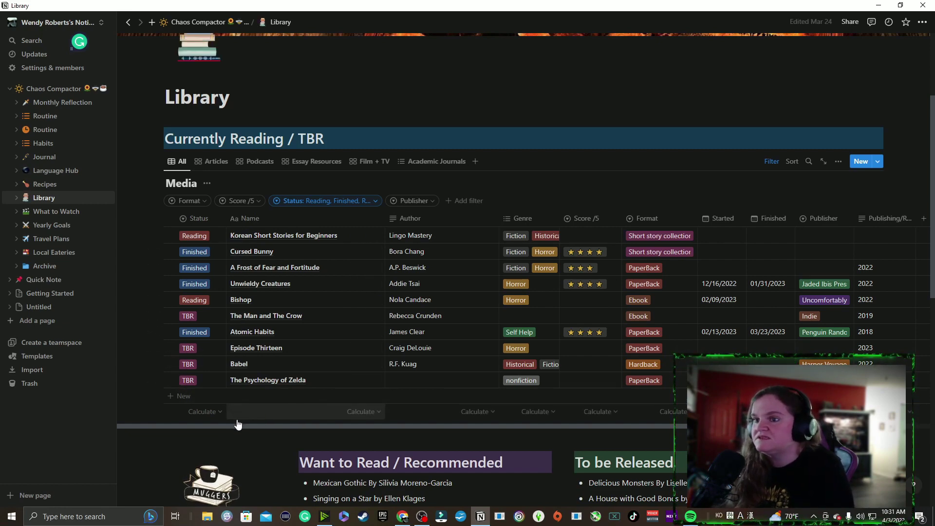
pyautogui.hscroll(3, 245, 425)
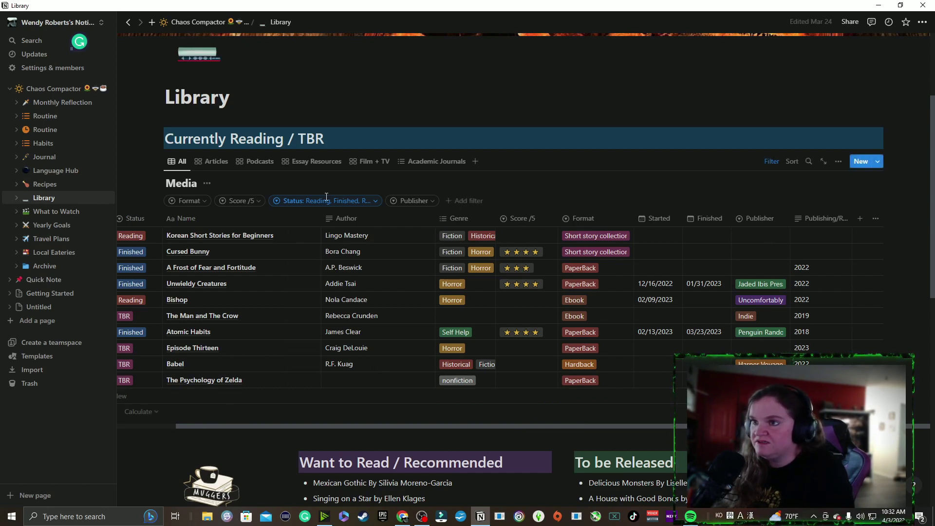
pyautogui.moveTo(374, 427); pyautogui.dragTo(313, 419)
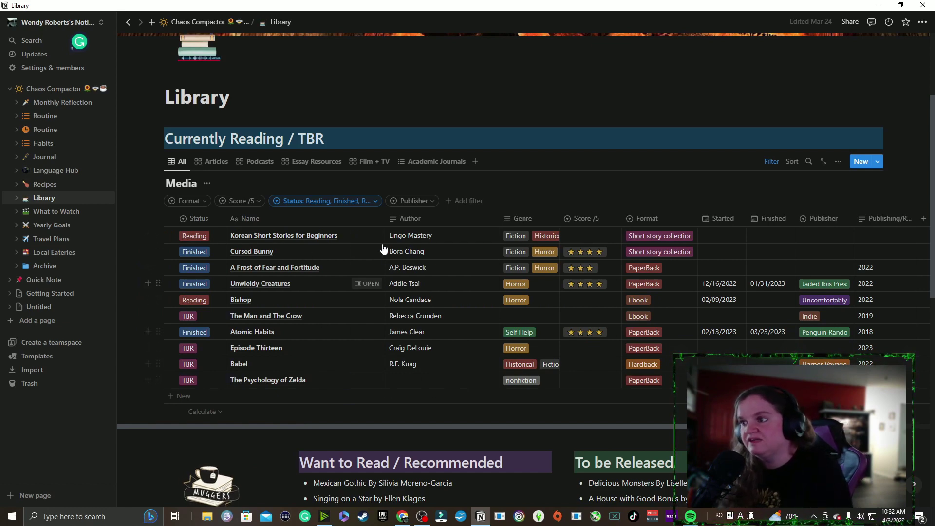
pyautogui.scroll(-2, 568, 358)
pyautogui.scroll(1, 367, 334)
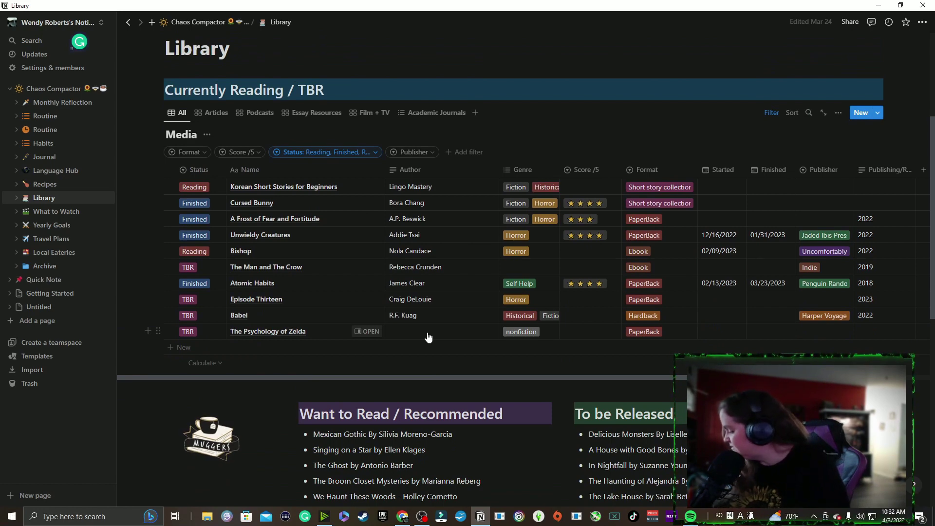
pyautogui.scroll(-2, 429, 337)
pyautogui.scroll(-1, 481, 329)
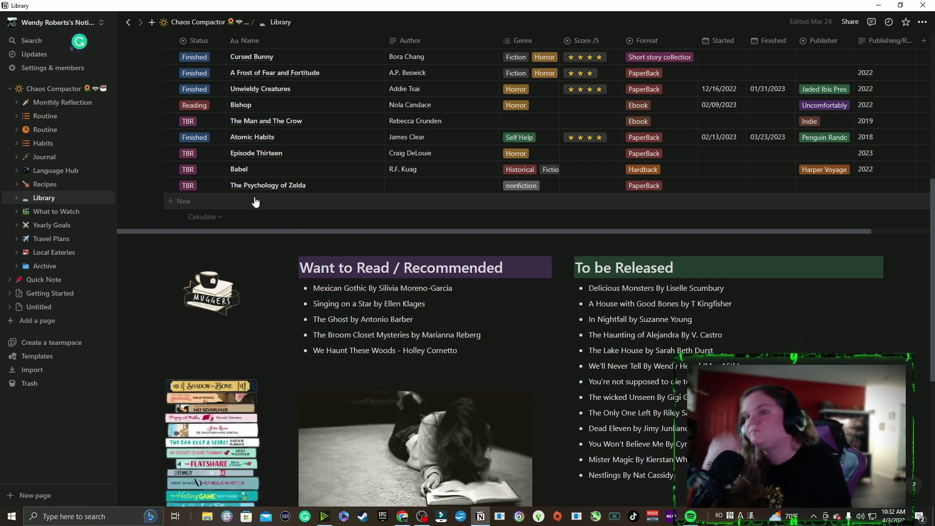
pyautogui.scroll(-1, 256, 202)
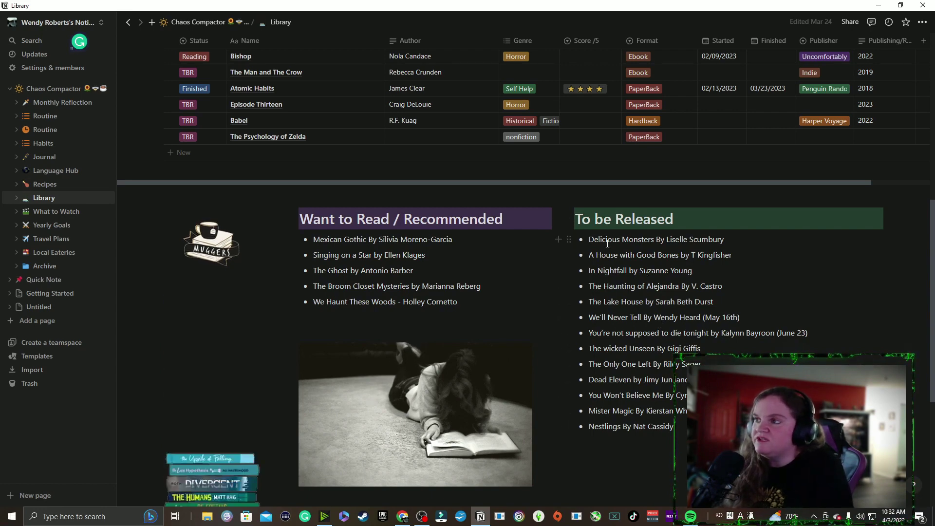
pyautogui.scroll(-1, 490, 332)
pyautogui.scroll(-3, 490, 331)
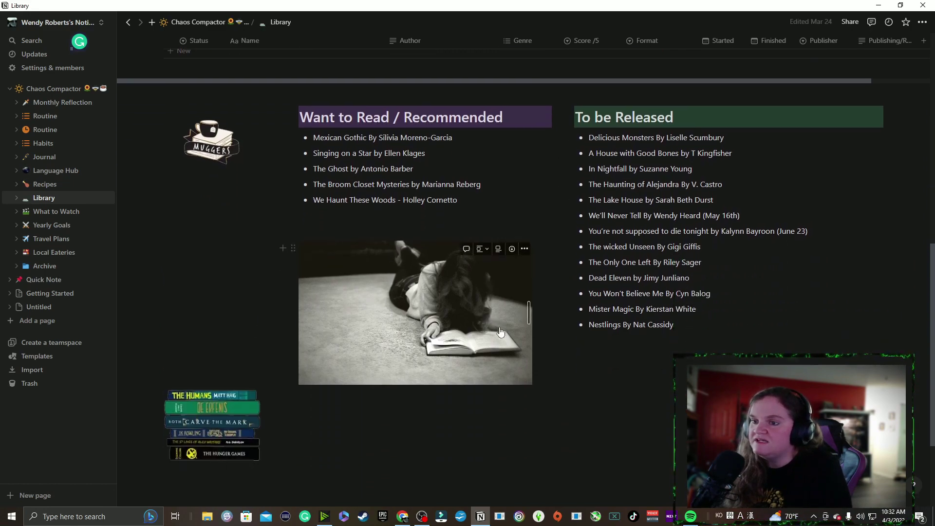
pyautogui.scroll(8, 426, 269)
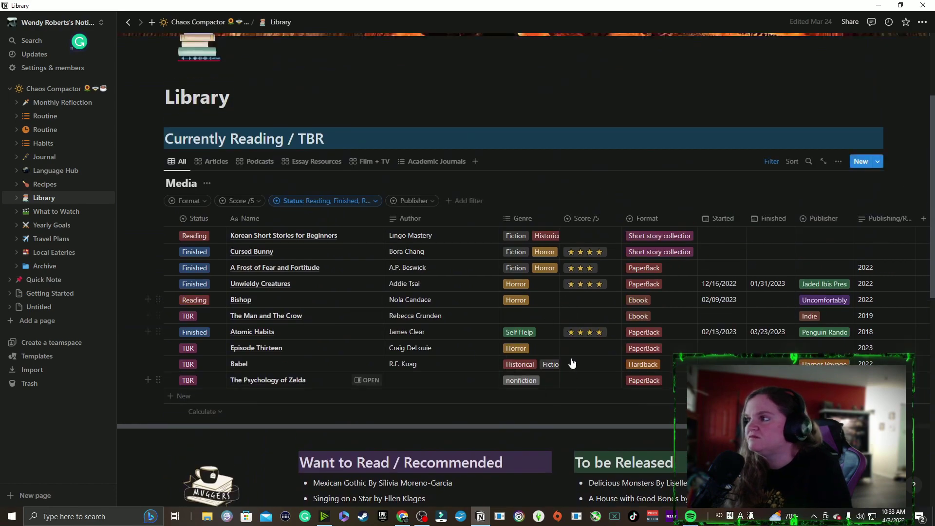
pyautogui.scroll(2, 409, 233)
pyautogui.scroll(-3, 459, 325)
pyautogui.scroll(-1, 459, 325)
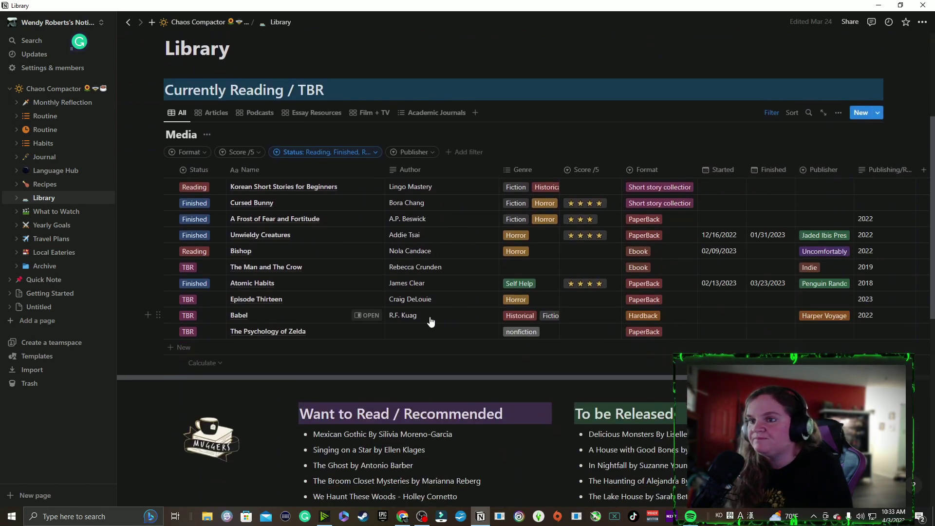
pyautogui.scroll(3, 338, 278)
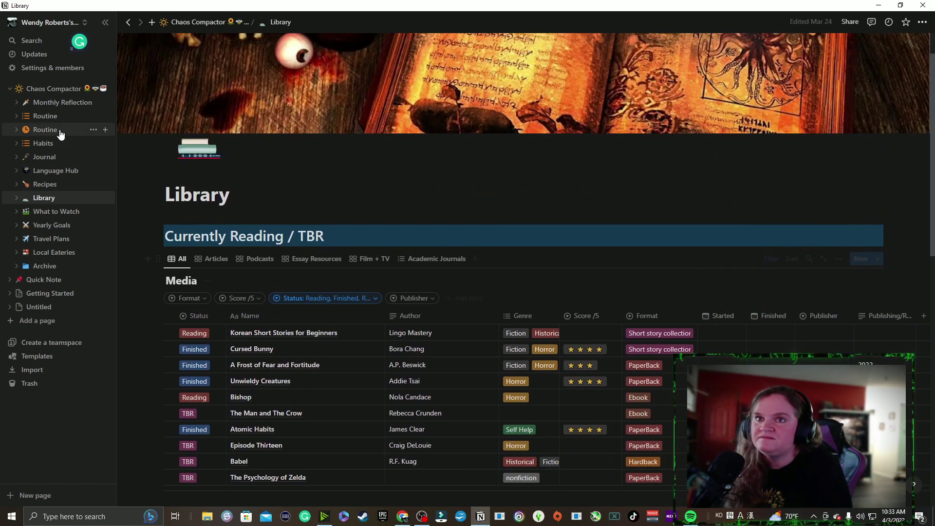
# Open What to Watch and view its Currently Watching, Want to Watch and Watched columns.
pyautogui.click(57, 216)
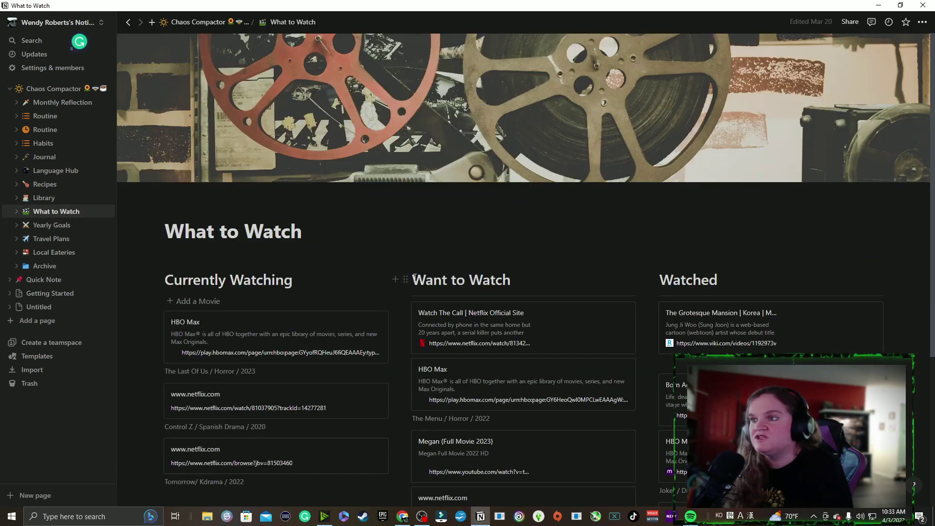
pyautogui.scroll(-1, 395, 258)
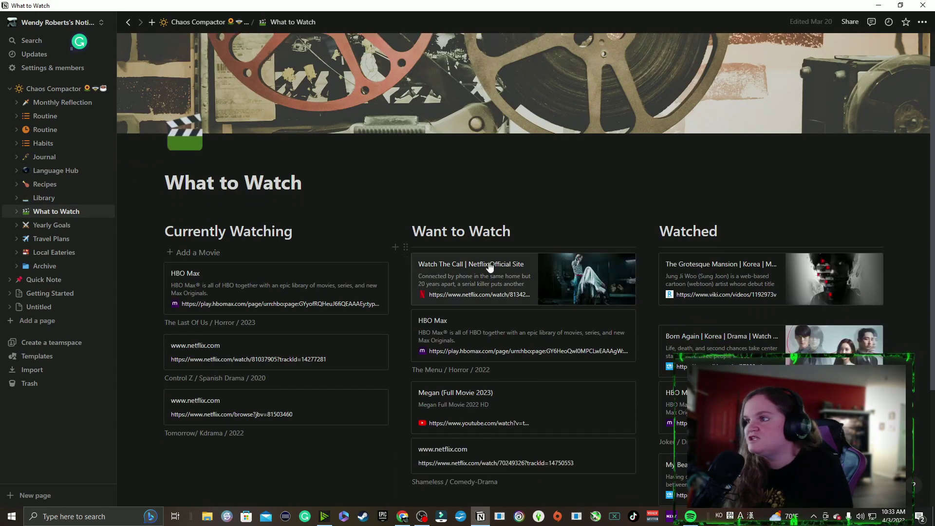
pyautogui.scroll(-1, 499, 269)
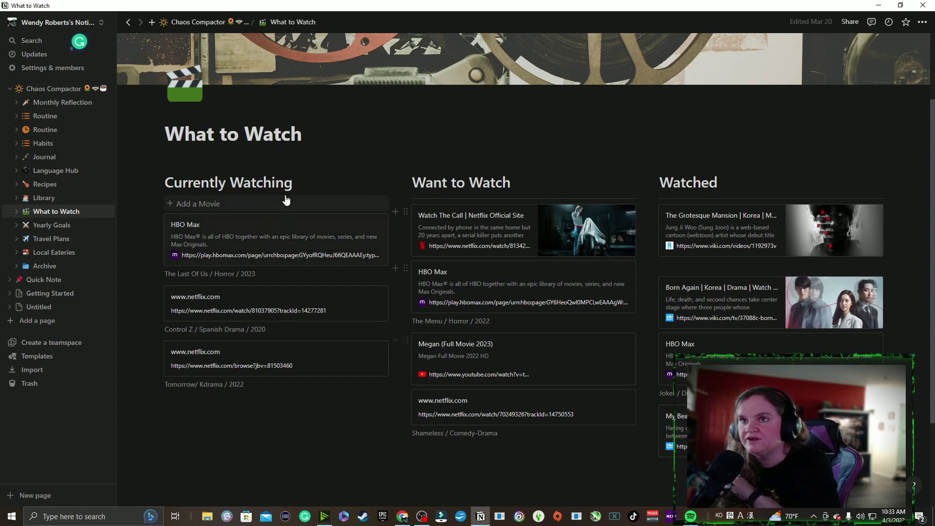
# Go back through Library to the dashboard, view the eight Yearly Goals, then return.
pyautogui.click(128, 23)
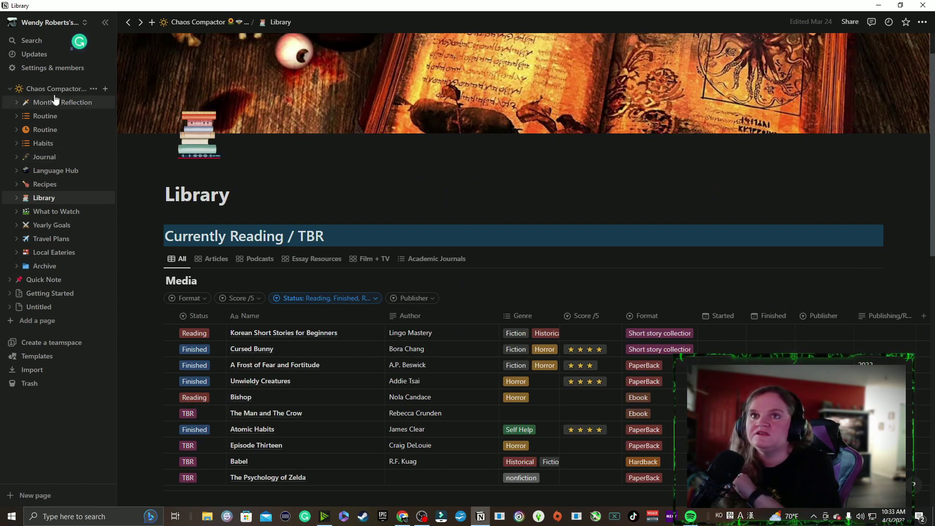
pyautogui.click(92, 94)
pyautogui.scroll(-5, 756, 284)
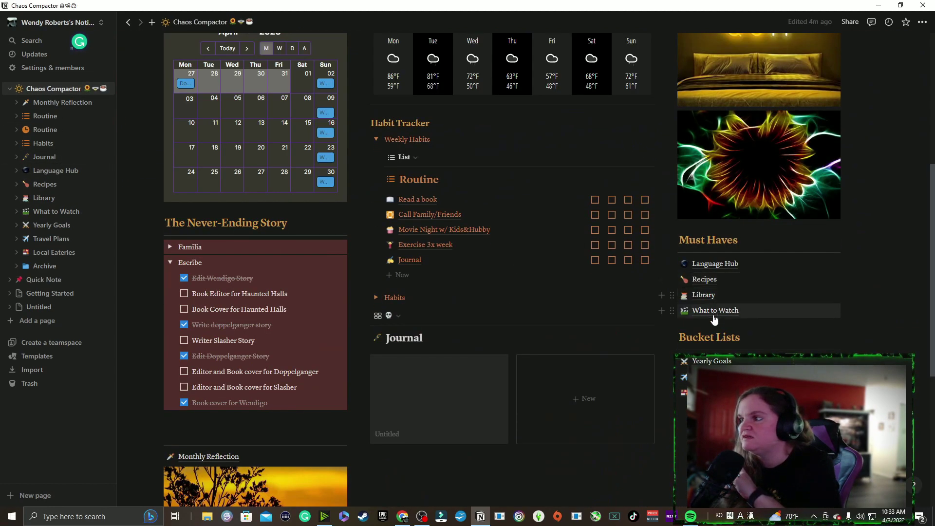
pyautogui.scroll(-2, 714, 320)
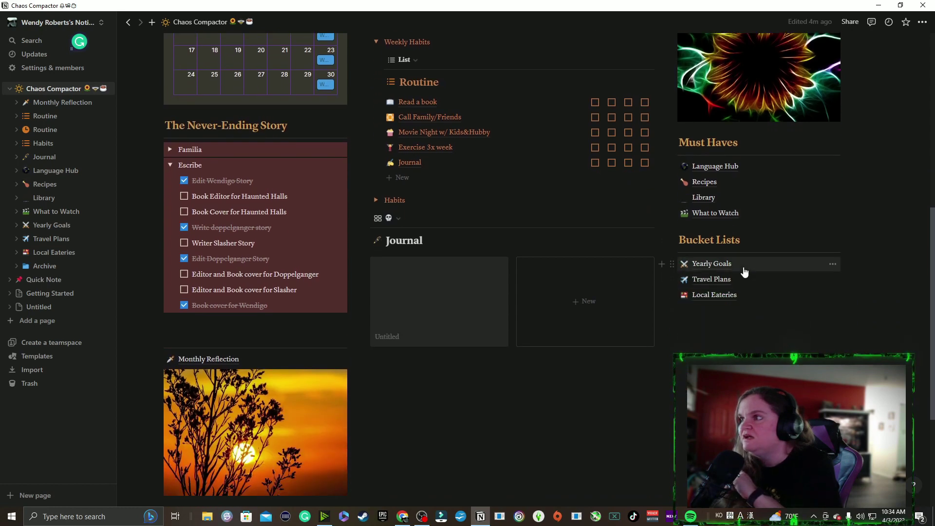
pyautogui.click(727, 264)
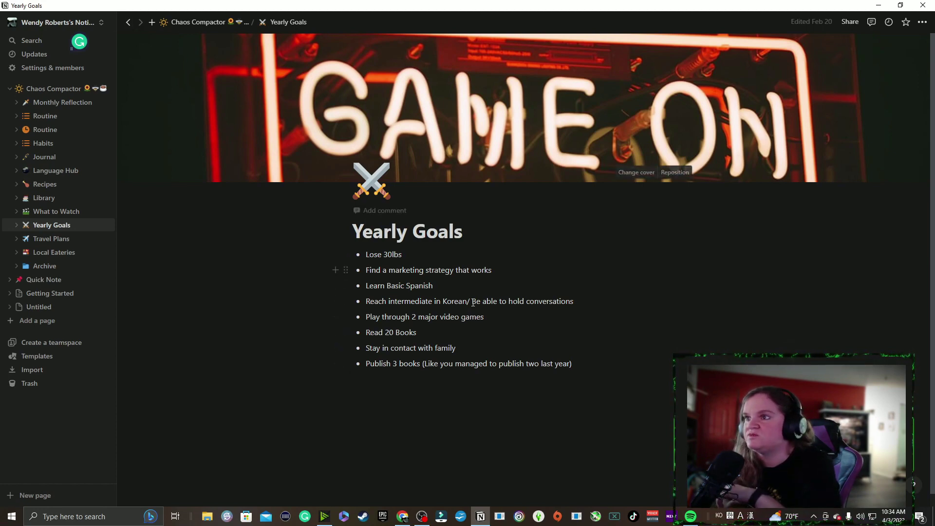
pyautogui.click(128, 22)
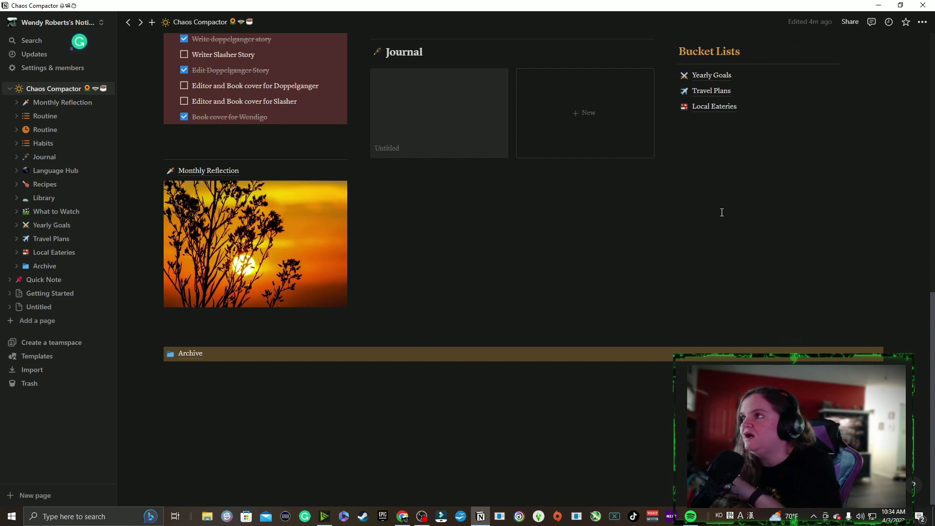
# Open Travel Plans to see its five trips, then return to the dashboard.
pyautogui.click(709, 94)
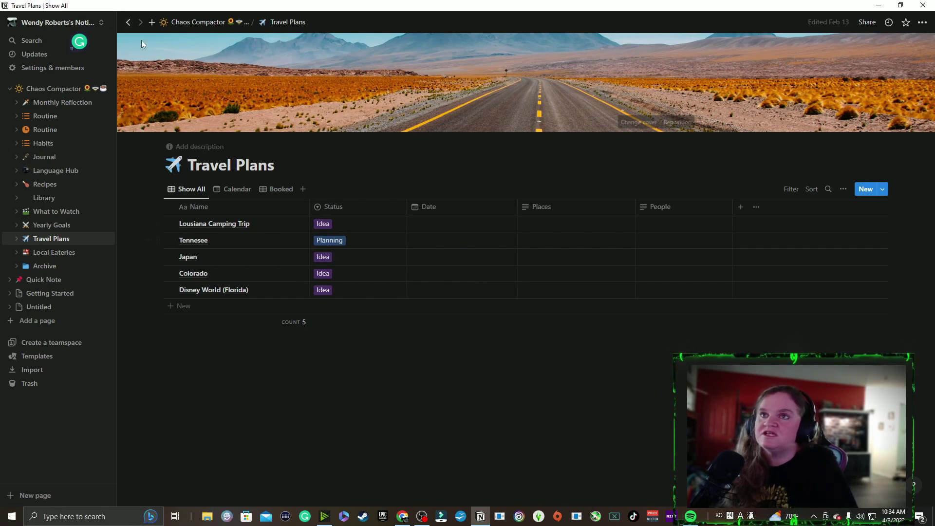
pyautogui.click(133, 23)
pyautogui.scroll(-4, 767, 318)
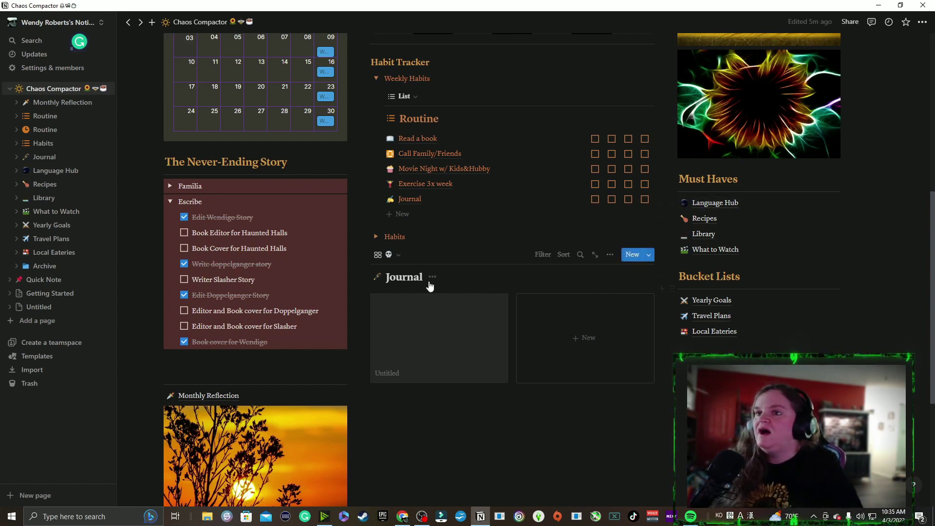
pyautogui.scroll(-2, 548, 331)
pyautogui.scroll(-1, 236, 397)
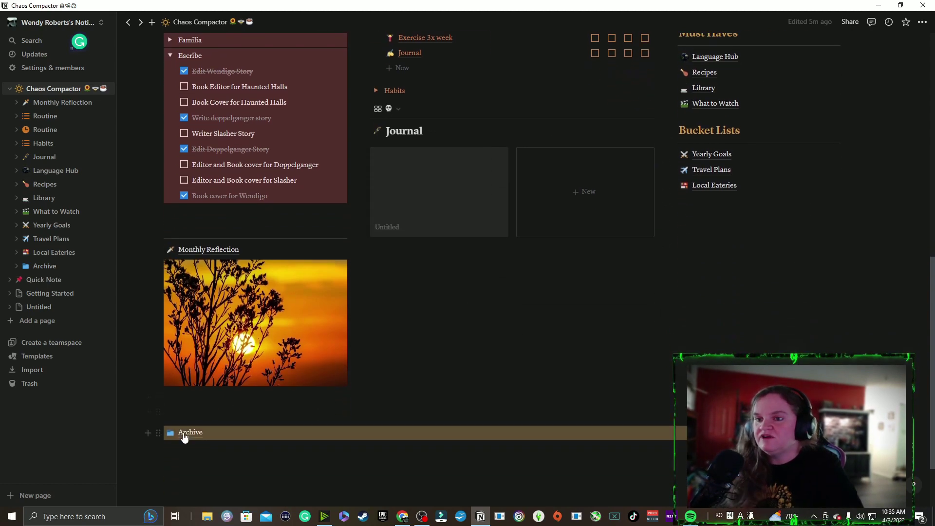
pyautogui.scroll(3, 451, 98)
pyautogui.scroll(-4, 269, 390)
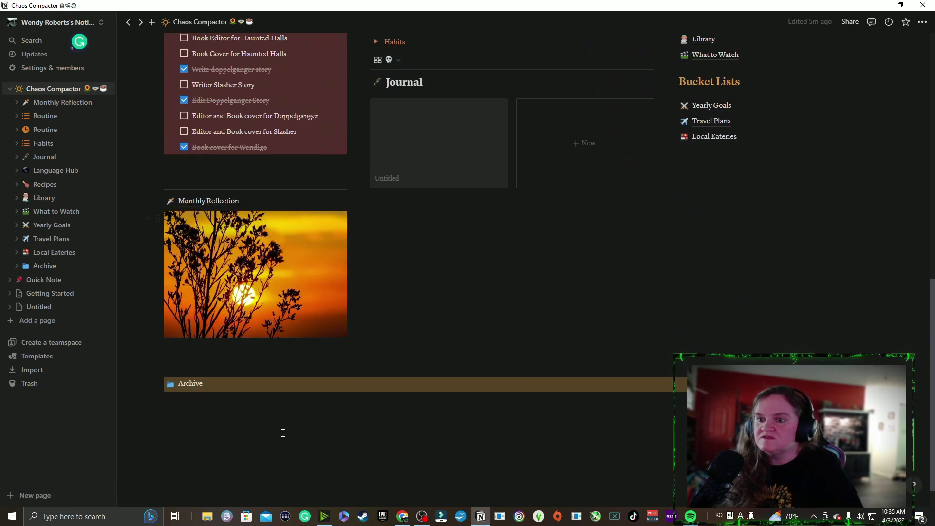
pyautogui.scroll(3, 531, 350)
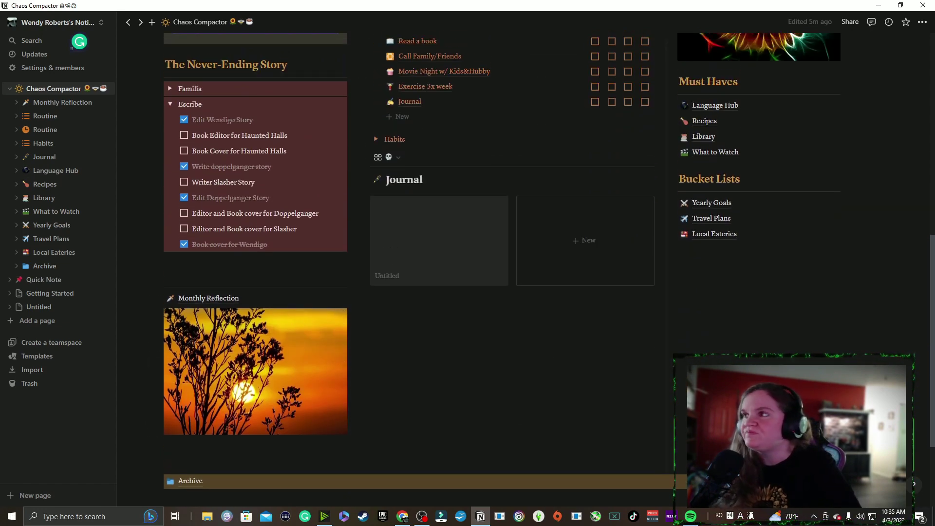
pyautogui.scroll(2, 585, 361)
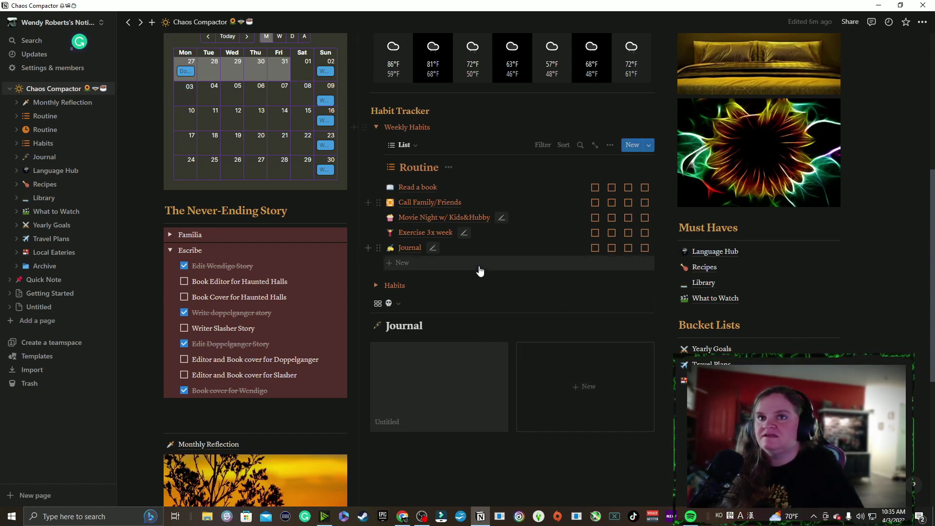
pyautogui.scroll(1, 561, 297)
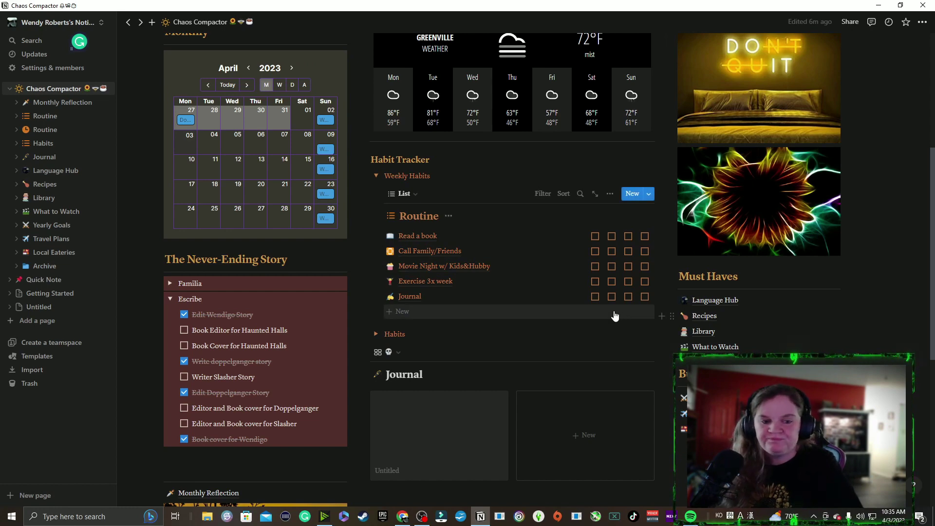
pyautogui.scroll(3, 542, 226)
pyautogui.scroll(-2, 438, 205)
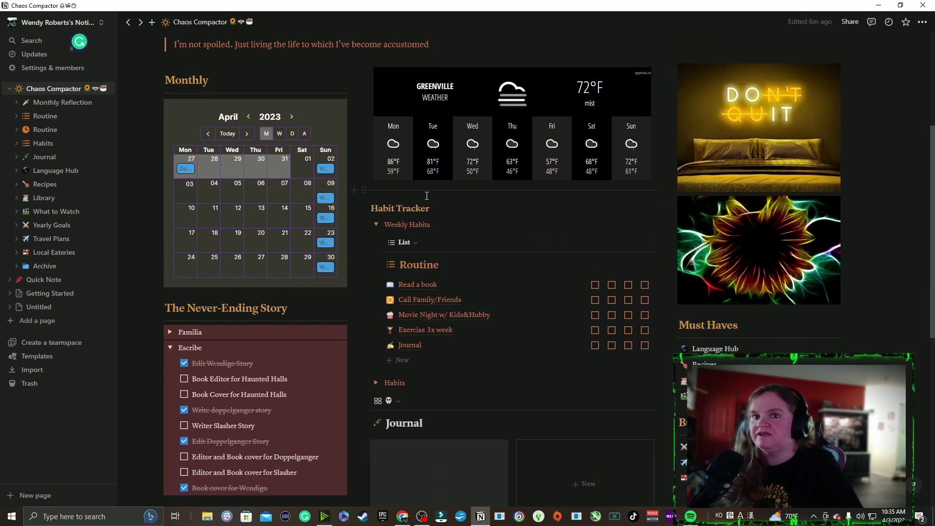
pyautogui.scroll(-2, 427, 195)
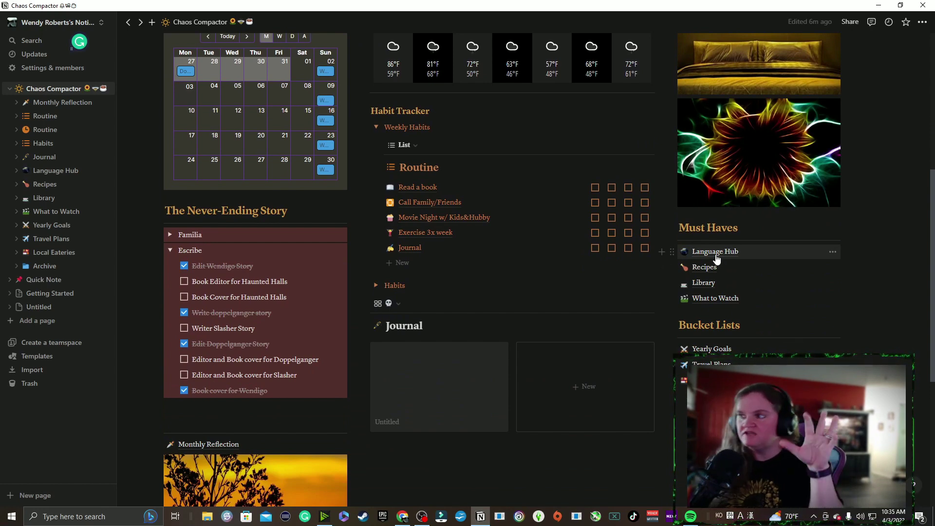
# Open Language Hub from Must Haves and go to its misc. writings gallery of four notes.
pyautogui.click(717, 258)
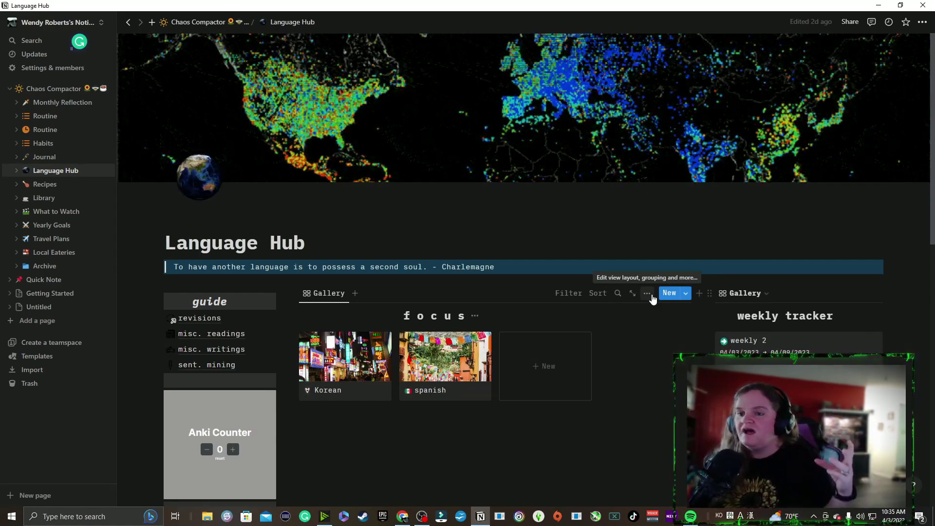
pyautogui.scroll(-2, 637, 317)
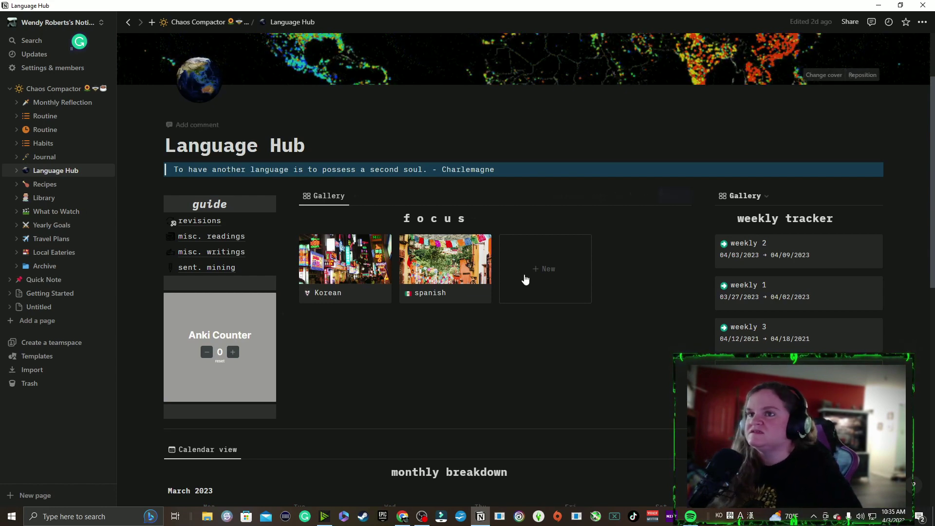
pyautogui.scroll(-1, 670, 225)
pyautogui.scroll(1, 667, 239)
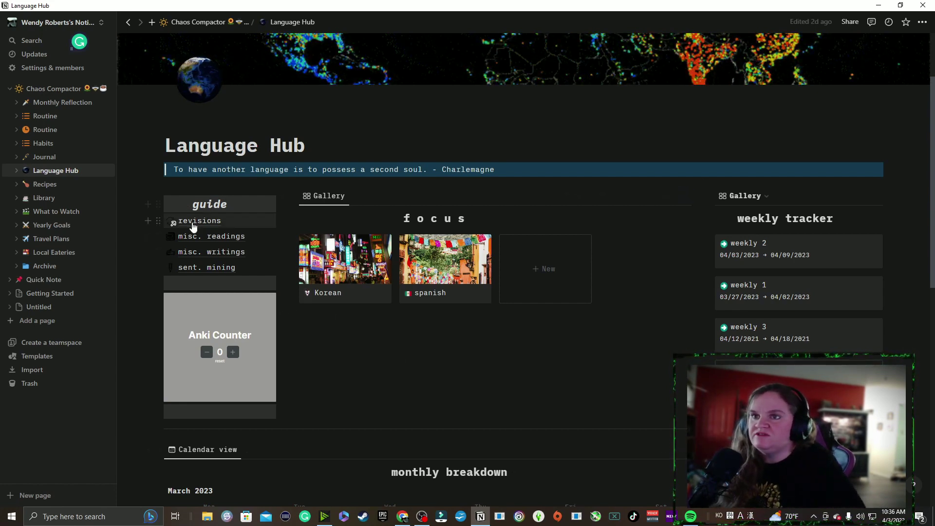
pyautogui.click(216, 252)
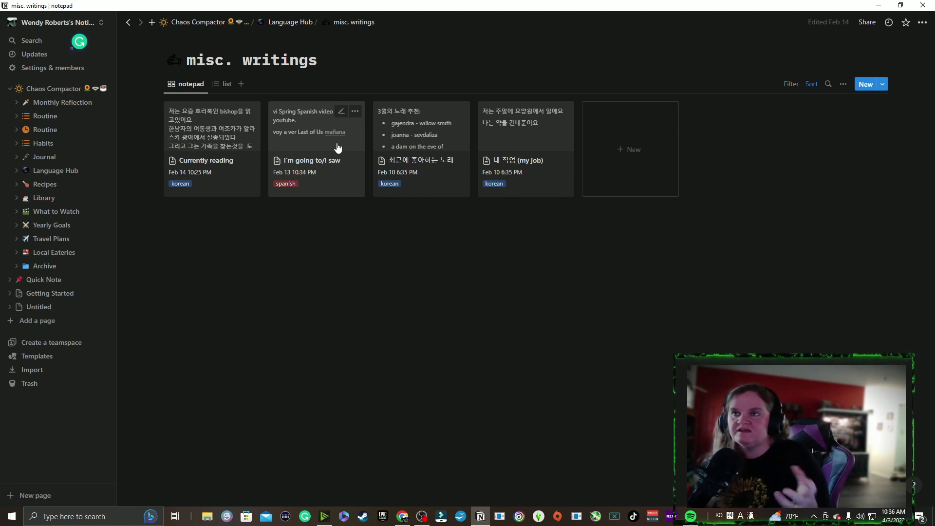
# View the Currently reading entry, briefly highlighting its three Korean sentences, then close it.
pyautogui.click(237, 160)
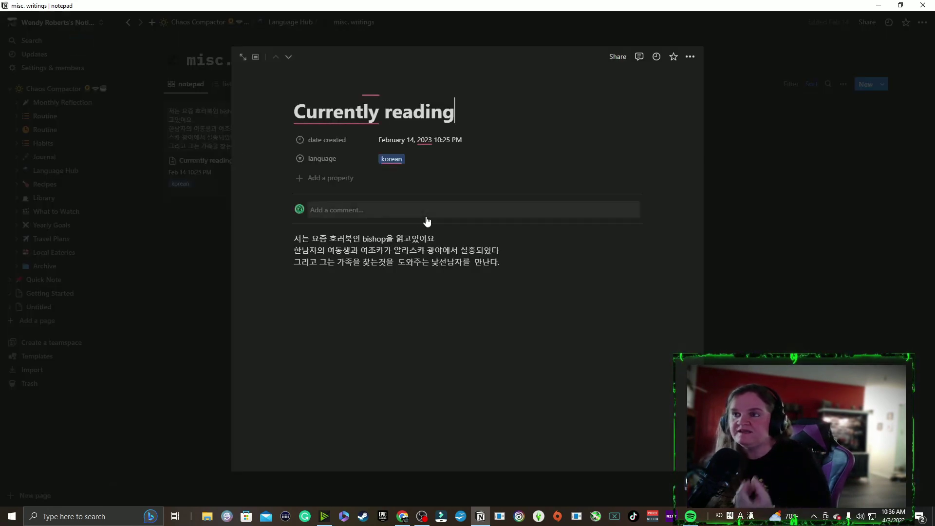
pyautogui.moveTo(515, 265); pyautogui.dragTo(294, 239)
pyautogui.click(516, 268)
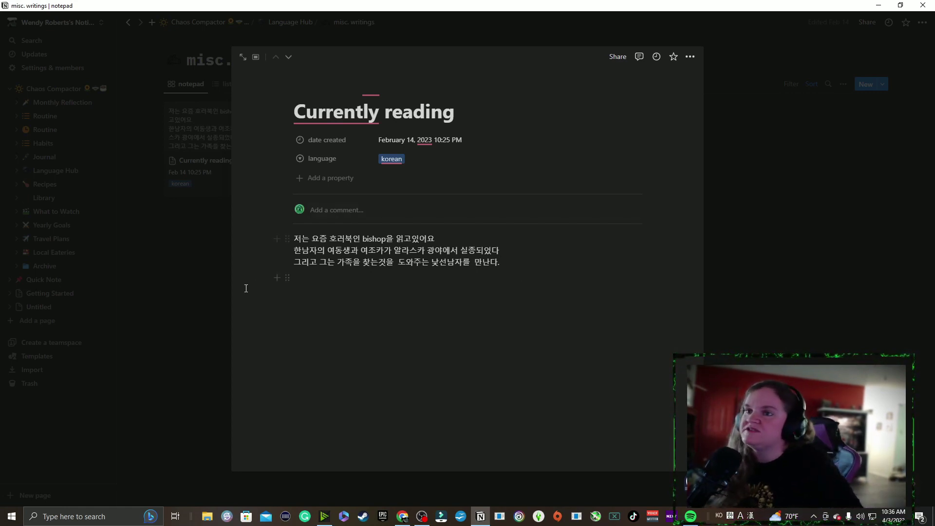
pyautogui.click(215, 287)
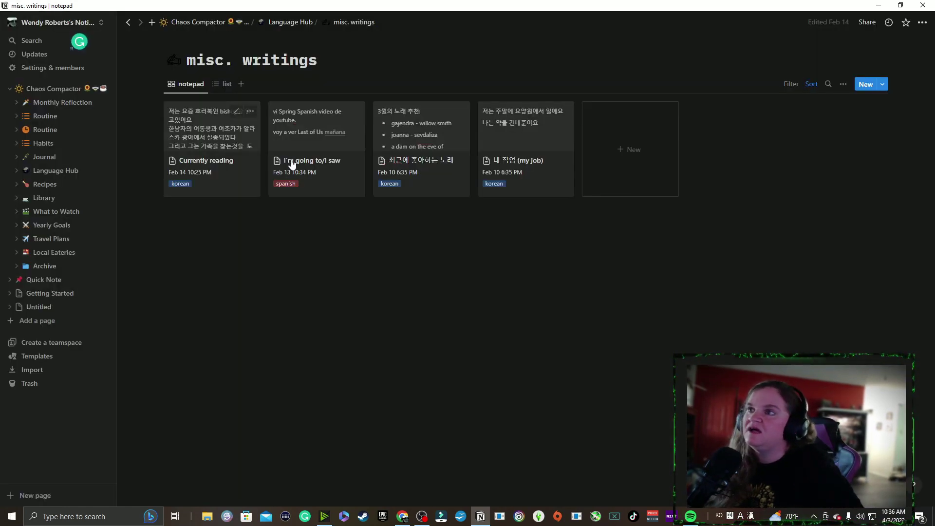
# Open and close the 내 직업 (my job) entry twice.
pyautogui.click(543, 180)
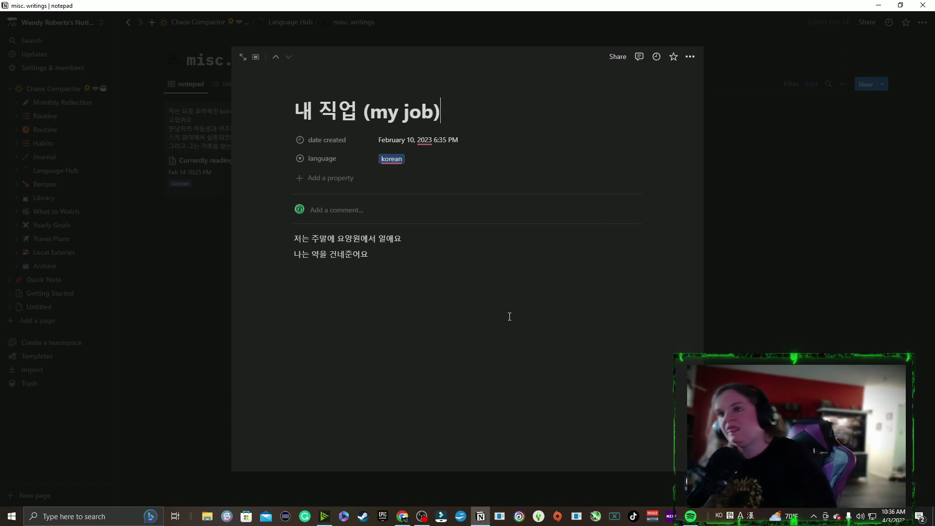
pyautogui.click(148, 210)
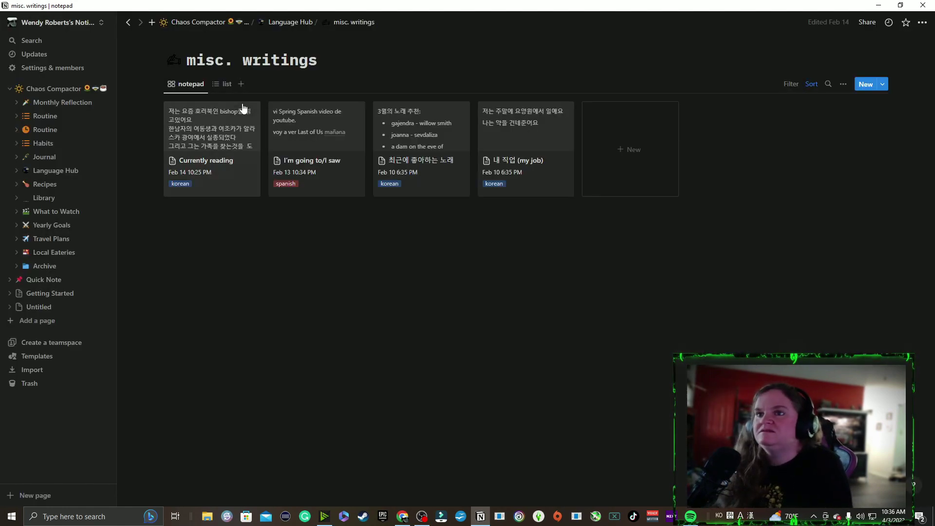
pyautogui.click(549, 184)
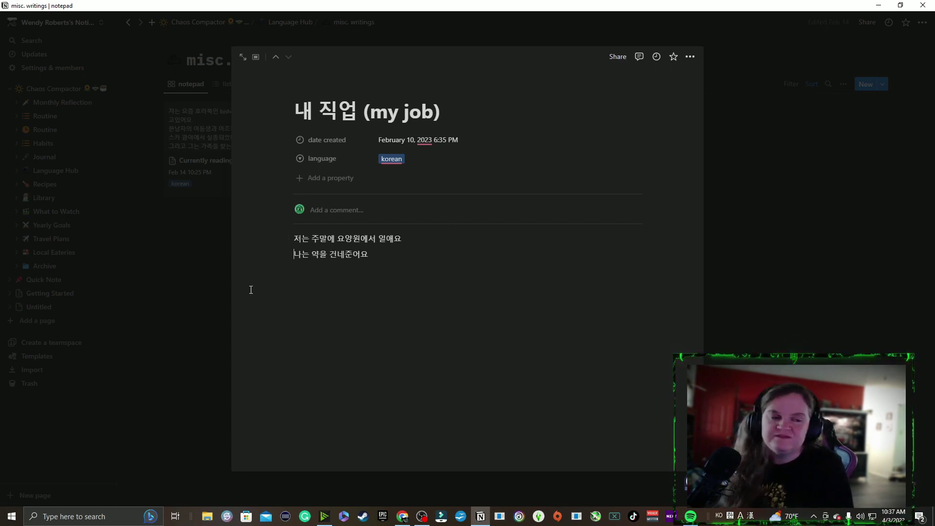
pyautogui.click(190, 303)
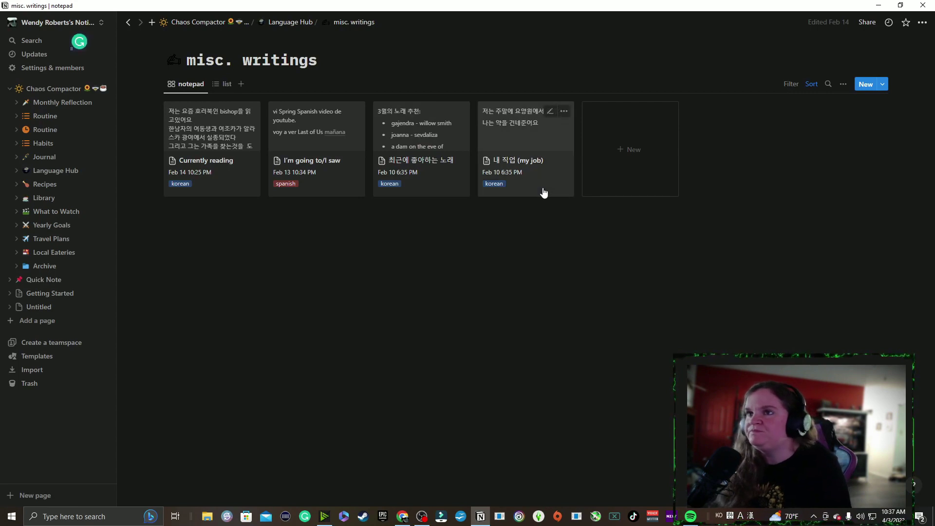
# View the I'm going to/I saw entry, close it, and return to the Language Hub page.
pyautogui.click(349, 192)
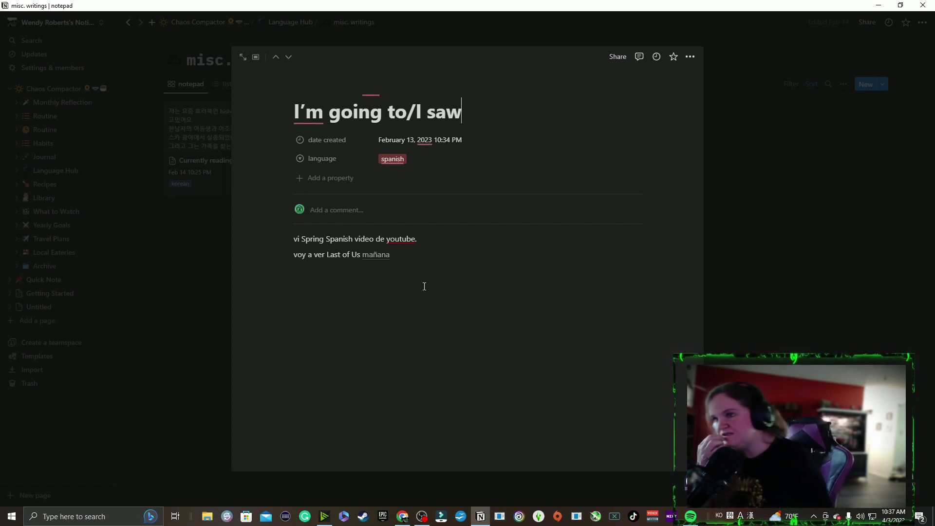
pyautogui.click(213, 328)
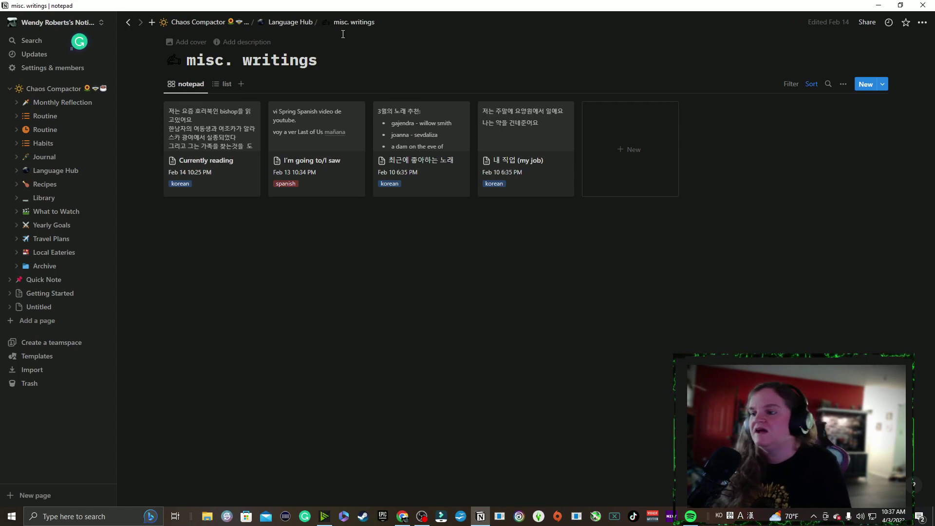
pyautogui.click(129, 22)
pyautogui.click(180, 239)
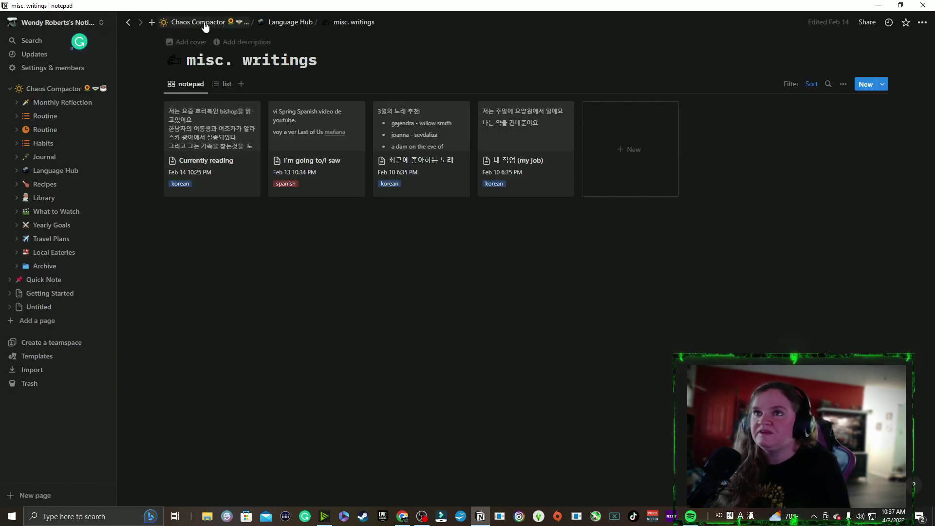
pyautogui.click(297, 25)
pyautogui.scroll(-2, 536, 243)
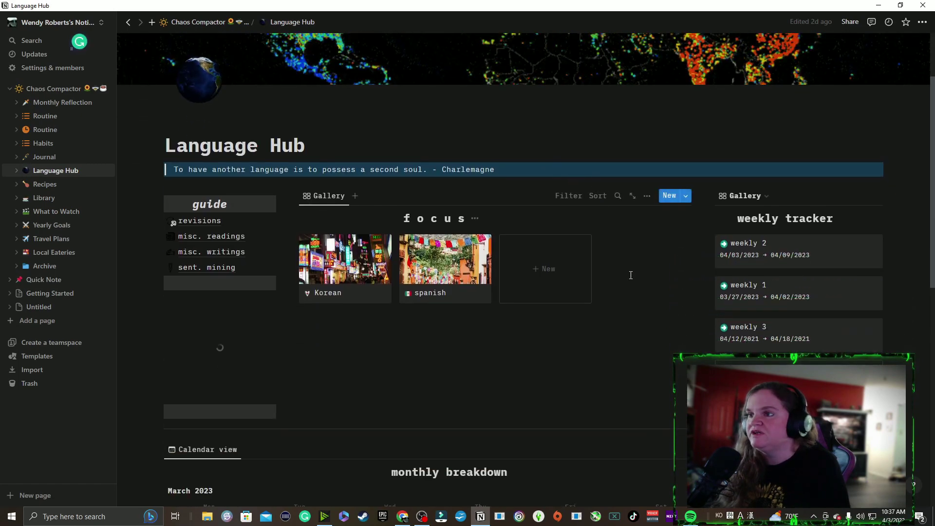
pyautogui.scroll(-2, 531, 228)
# Open the Korean gallery card over Language Hub and scroll down to its resources.
pyautogui.scroll(1, 584, 233)
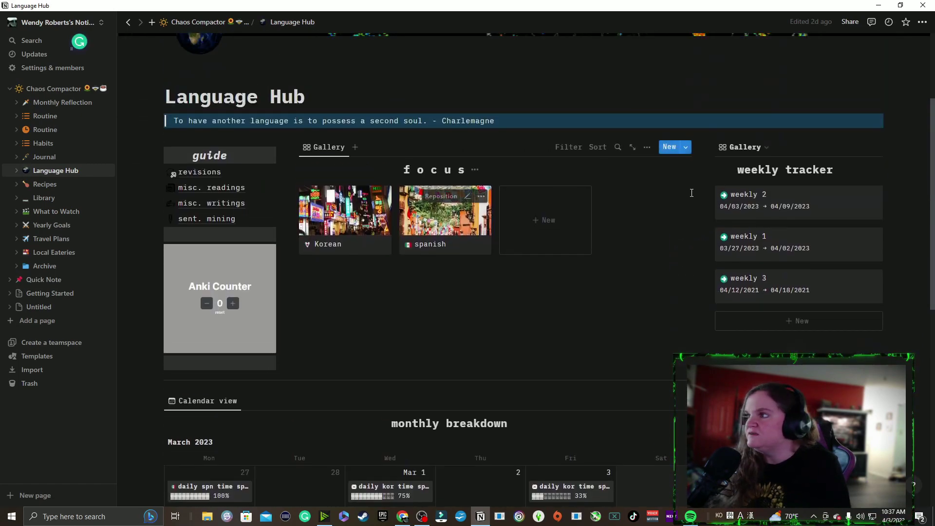
pyautogui.click(360, 231)
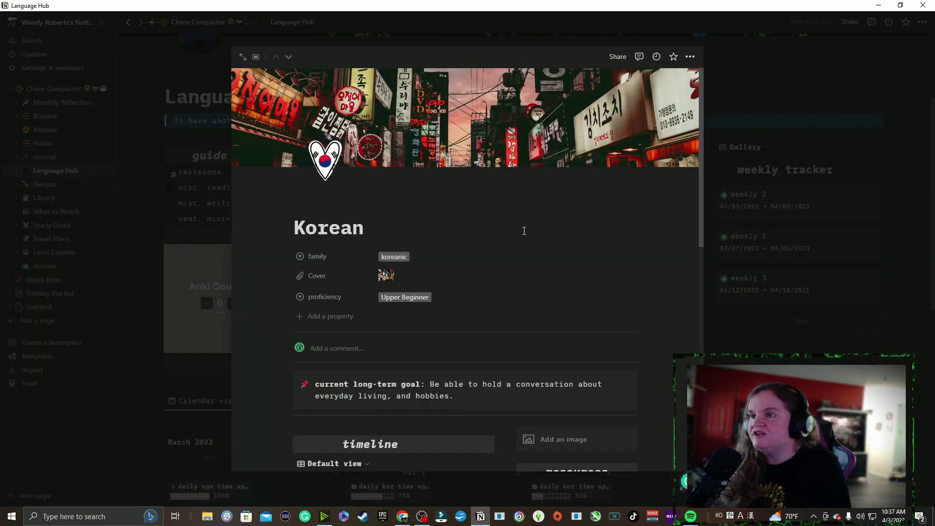
pyautogui.scroll(-4, 578, 242)
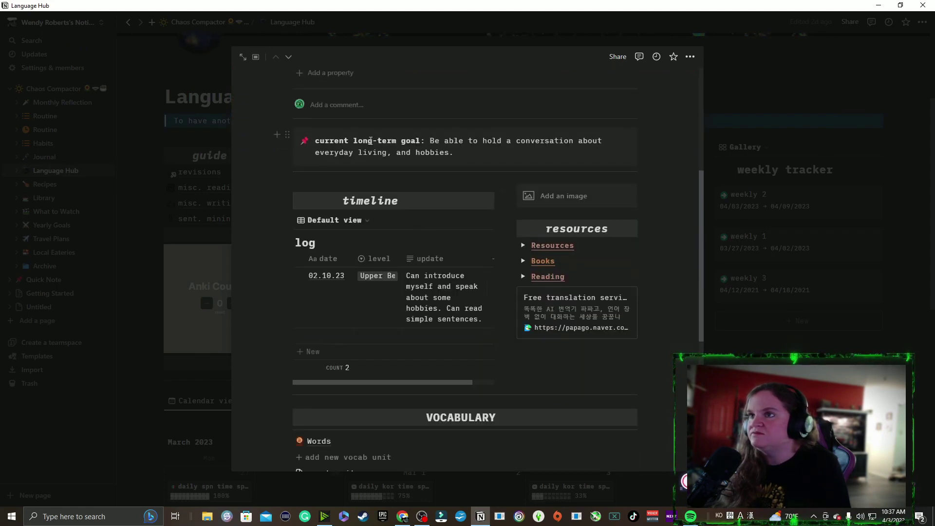
pyautogui.scroll(-1, 466, 148)
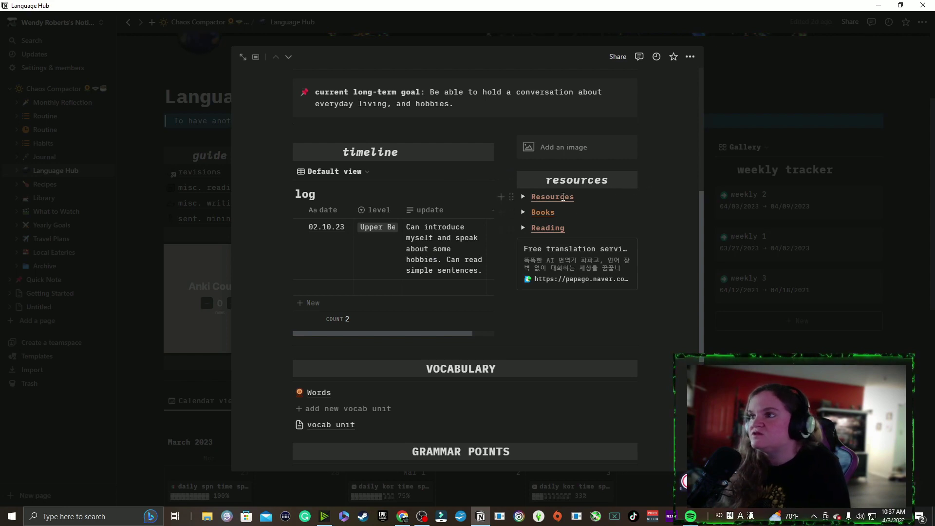
# Toggle Resources and Books open and shut, then expand Reading to show the webtoon links and Solitary Wooseok.
pyautogui.click(523, 197)
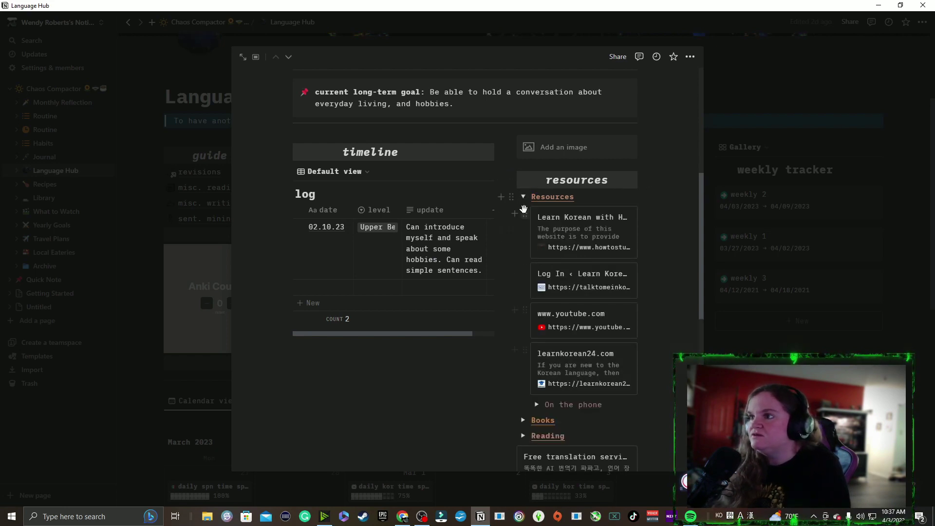
pyautogui.click(524, 197)
pyautogui.click(523, 212)
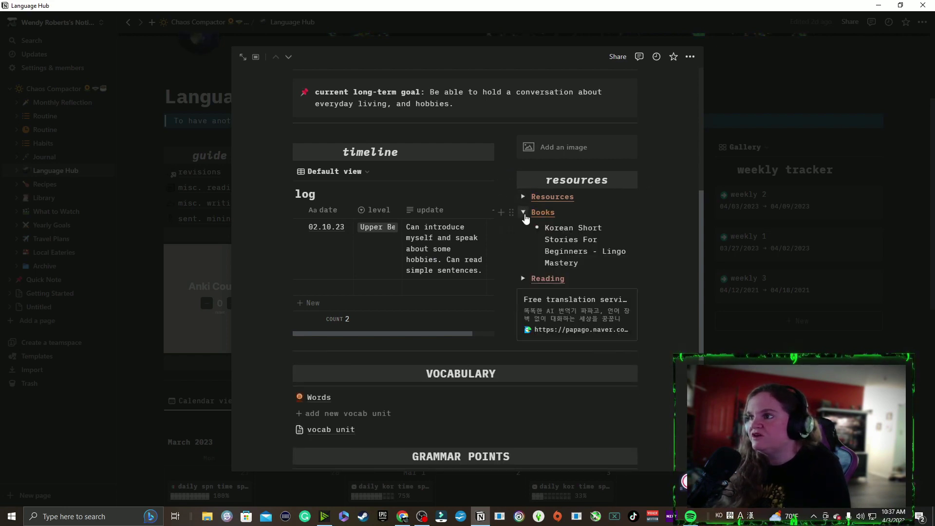
pyautogui.click(523, 213)
pyautogui.click(523, 228)
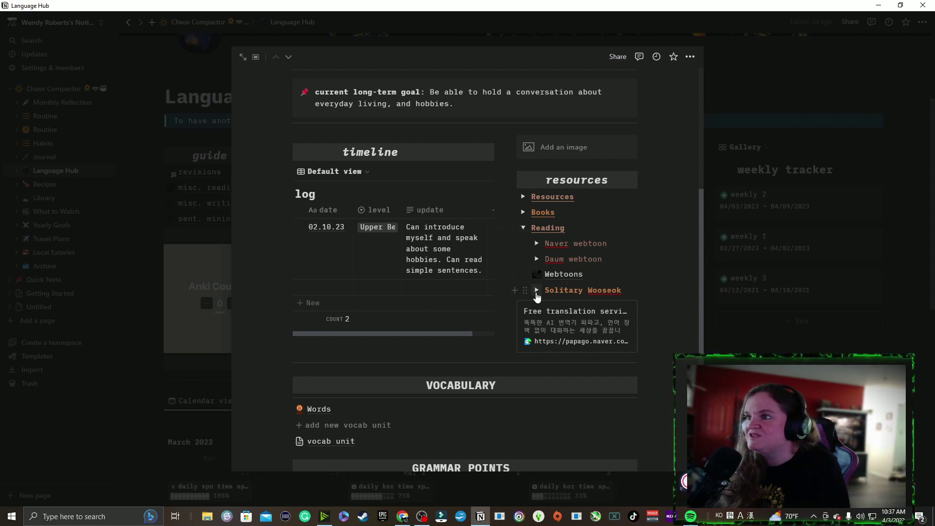
pyautogui.click(537, 291)
pyautogui.click(536, 291)
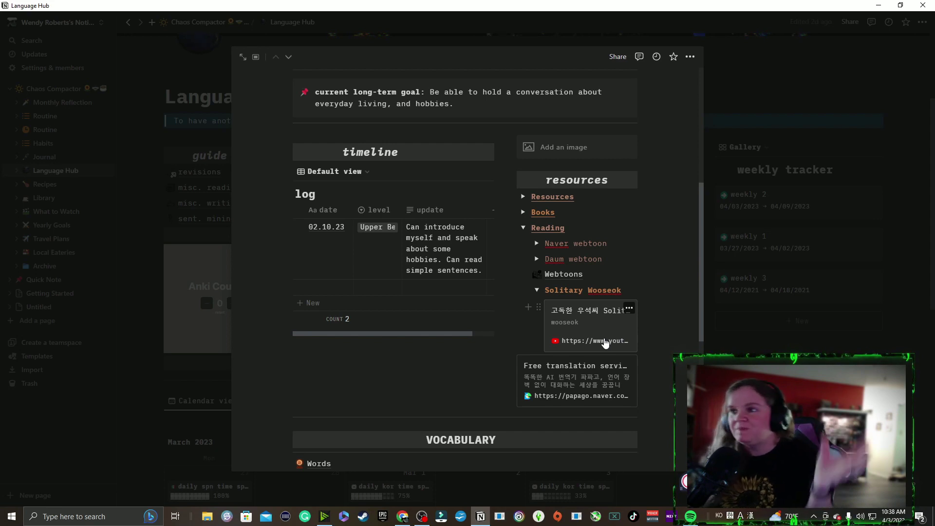
pyautogui.click(536, 291)
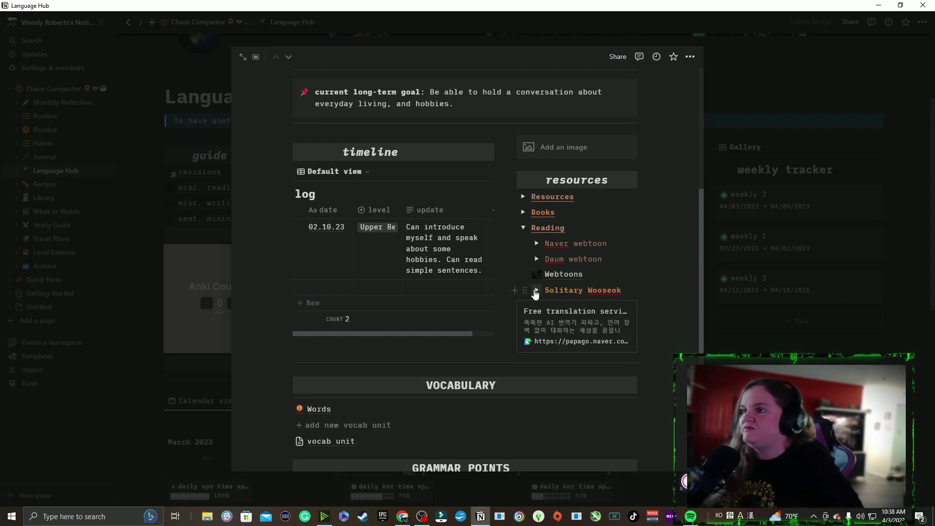
pyautogui.scroll(-2, 585, 243)
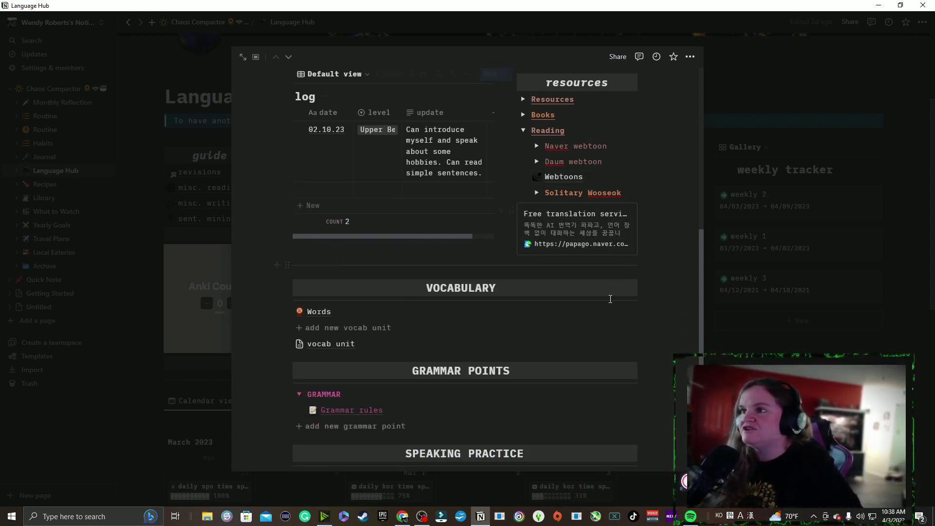
pyautogui.scroll(-1, 488, 293)
# Browse the Words vocabulary database table, then return to the Korean page through the breadcrumb.
pyautogui.click(320, 263)
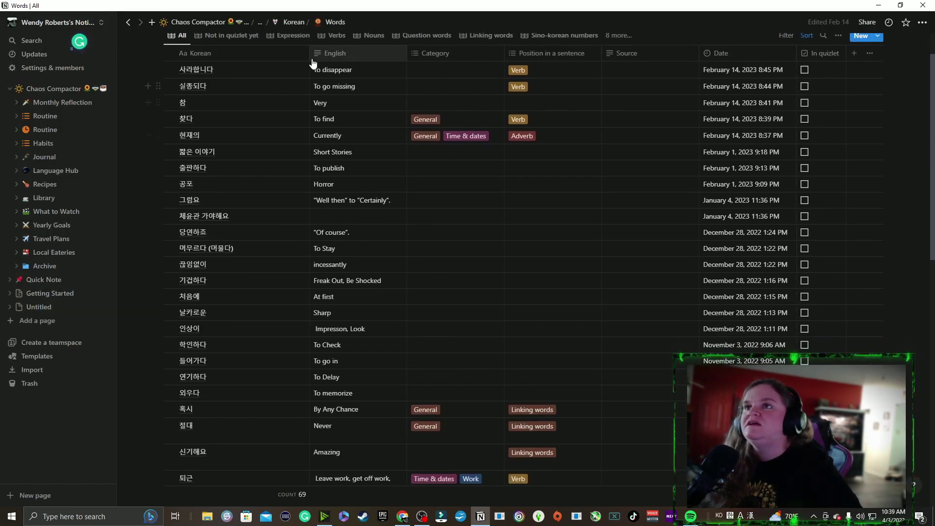
pyautogui.scroll(-6, 346, 188)
pyautogui.scroll(-11, 364, 211)
pyautogui.scroll(-2, 360, 308)
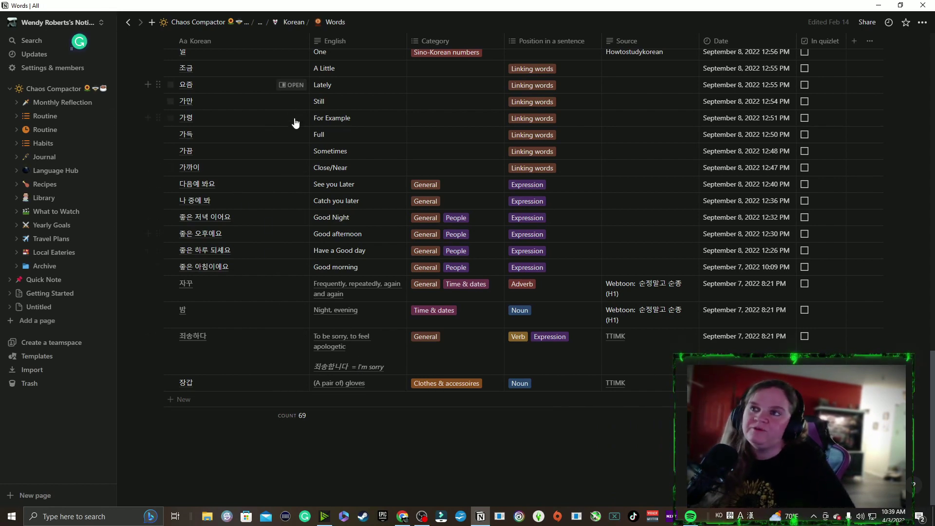
pyautogui.scroll(3, 302, 258)
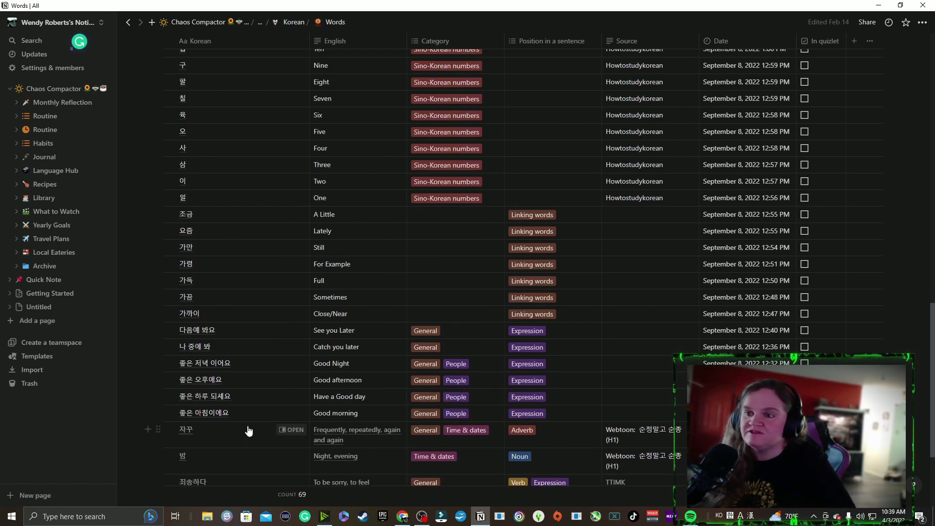
pyautogui.scroll(9, 249, 431)
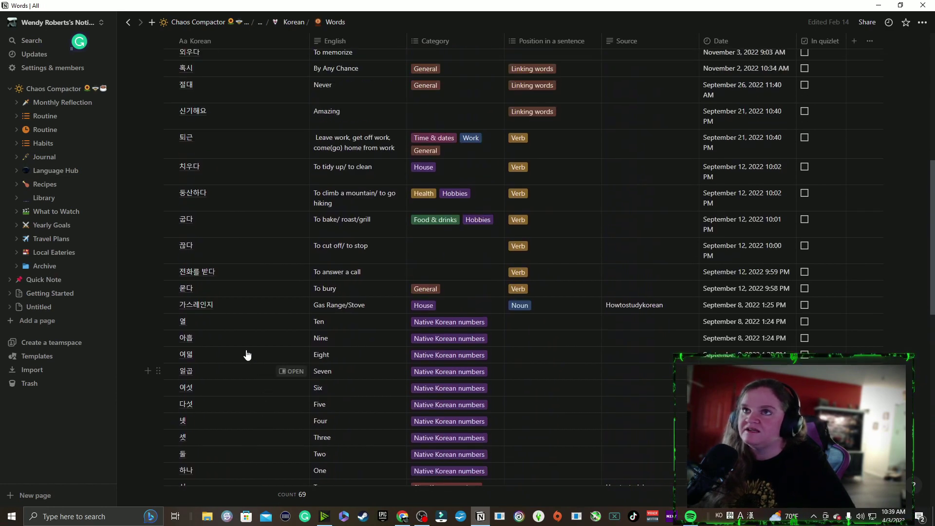
pyautogui.click(294, 22)
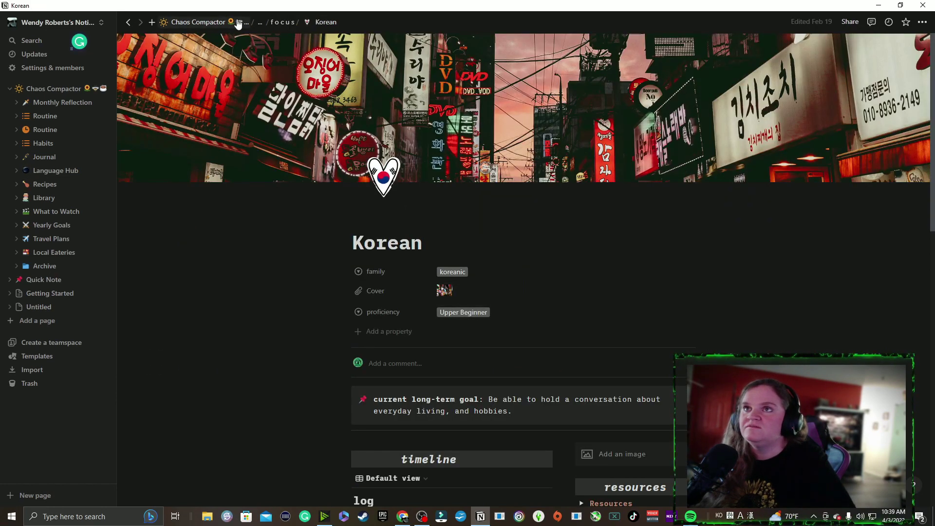
# Jump to Language Hub from the breadcrumb '...' menu and reopen the Korean page as a preview.
pyautogui.click(259, 22)
pyautogui.click(258, 39)
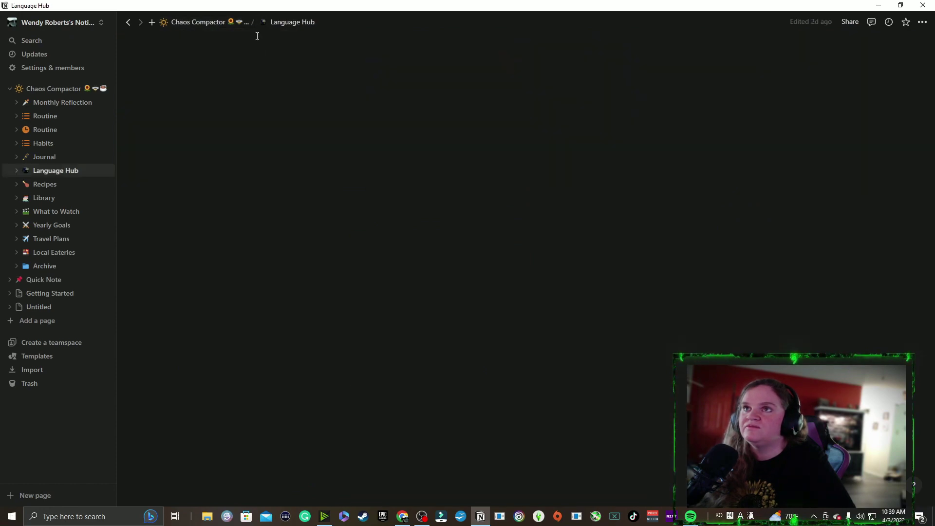
pyautogui.scroll(-3, 455, 244)
pyautogui.click(356, 236)
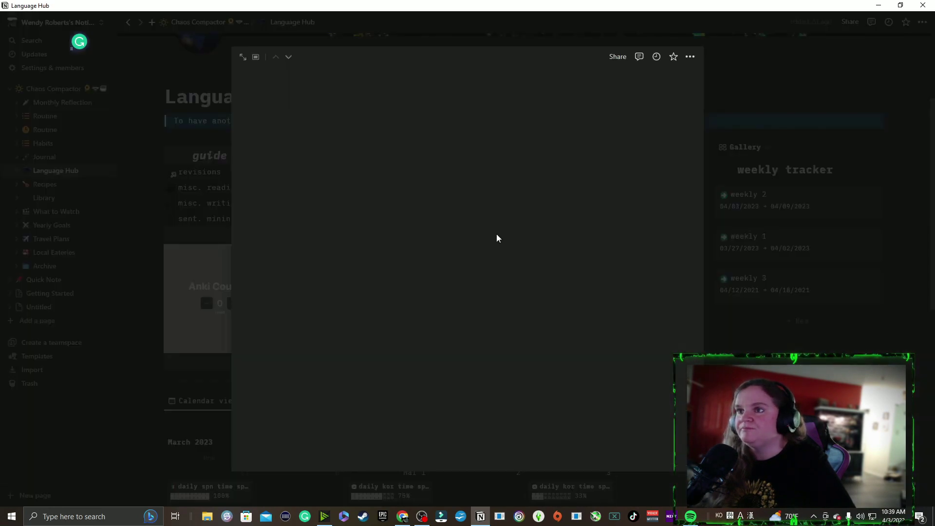
pyautogui.scroll(-7, 312, 292)
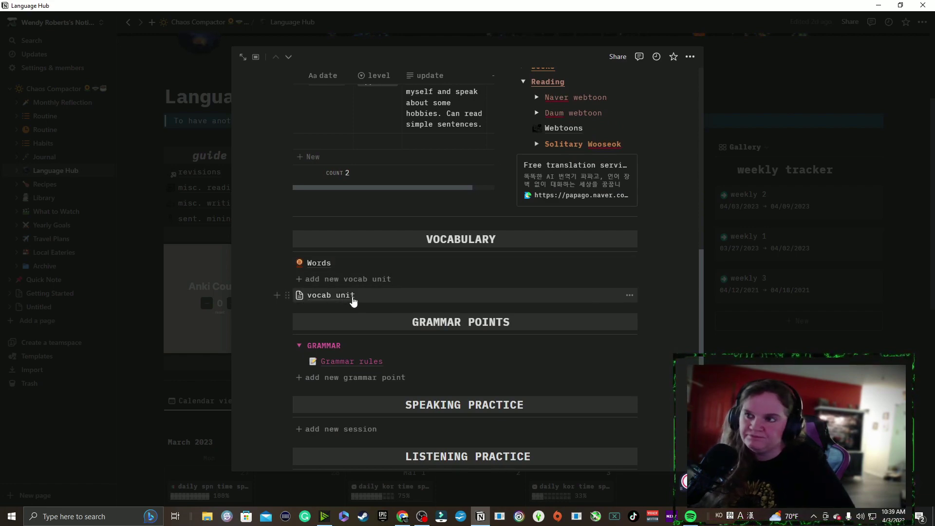
# Browse the Korean vocab unit table of 23 terms, then return to Language Hub via the breadcrumb dropdown.
pyautogui.click(351, 298)
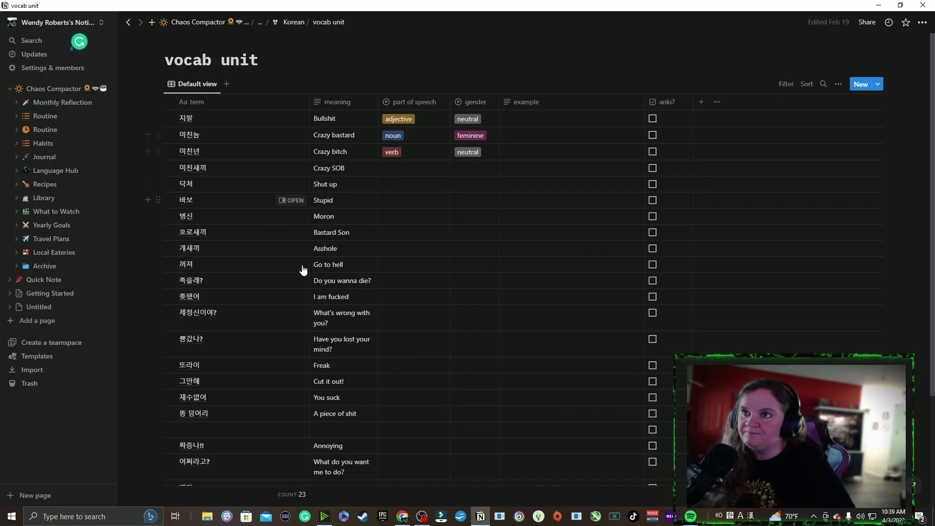
pyautogui.scroll(-4, 307, 317)
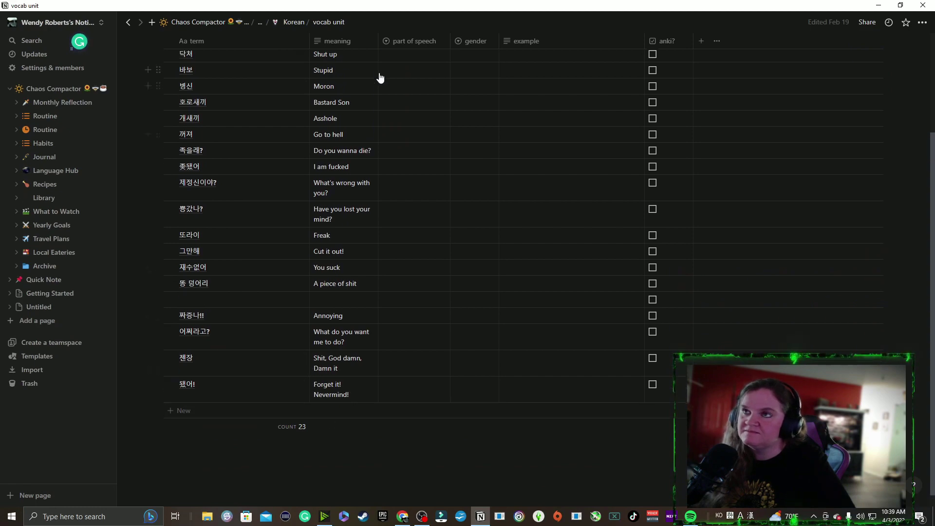
pyautogui.scroll(4, 381, 81)
pyautogui.scroll(-4, 341, 100)
pyautogui.scroll(4, 328, 295)
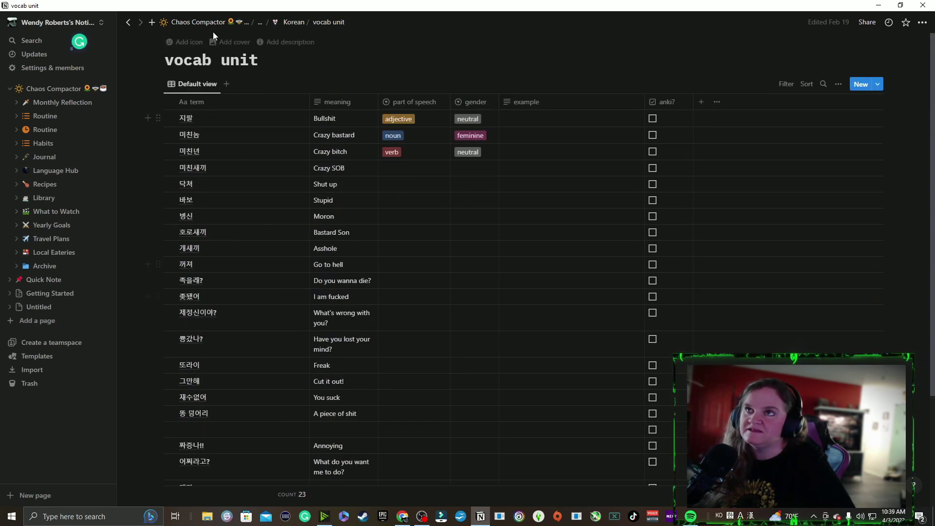
pyautogui.click(260, 22)
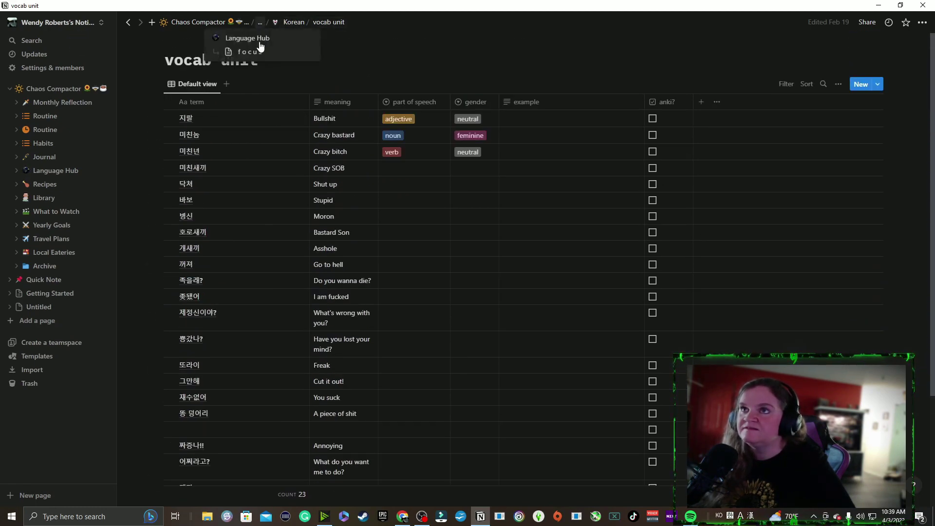
pyautogui.click(258, 39)
# Open the Korean preview, follow its Grammar rules link, and scroll through General, Particles, Counters and Extras.
pyautogui.scroll(-4, 429, 233)
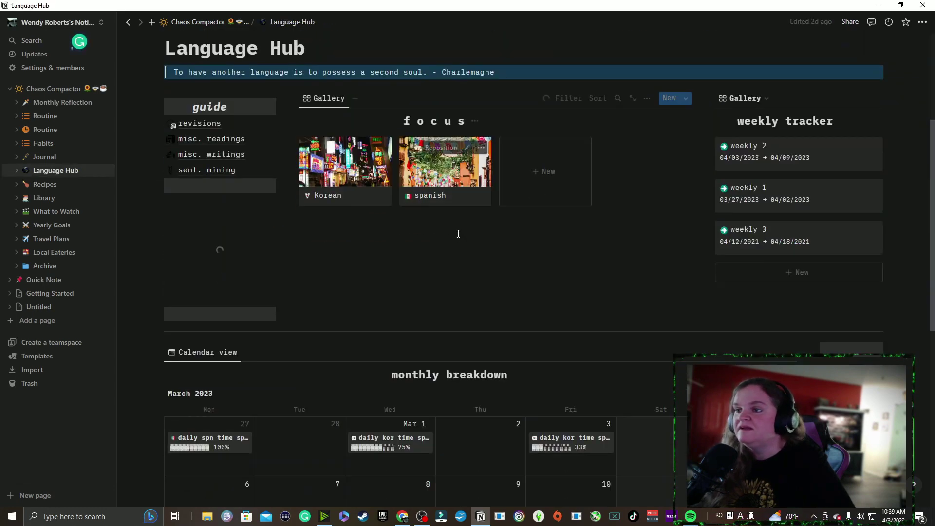
pyautogui.click(350, 193)
pyautogui.scroll(-5, 380, 229)
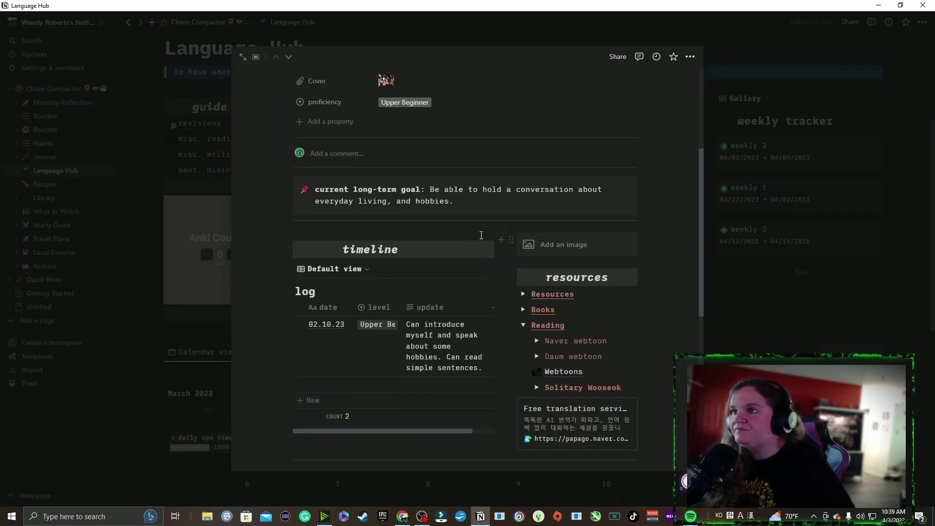
pyautogui.scroll(-6, 480, 244)
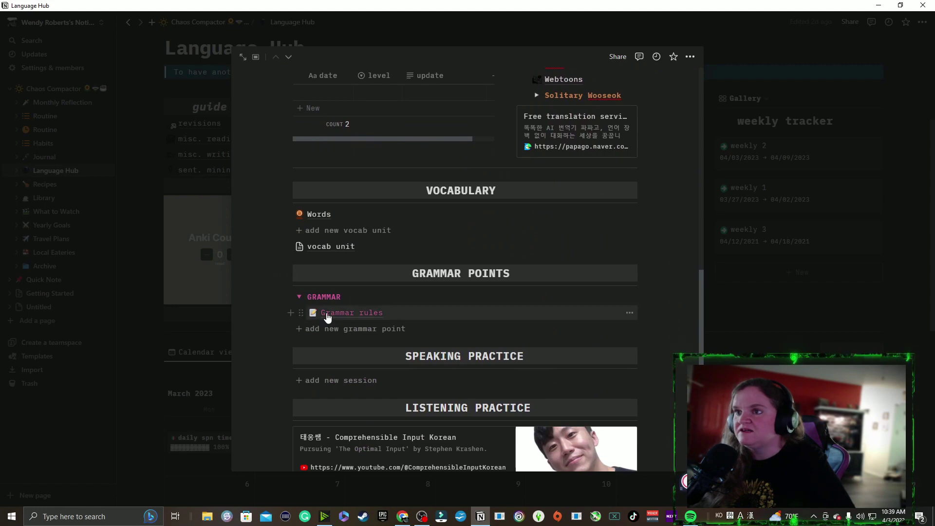
pyautogui.click(339, 313)
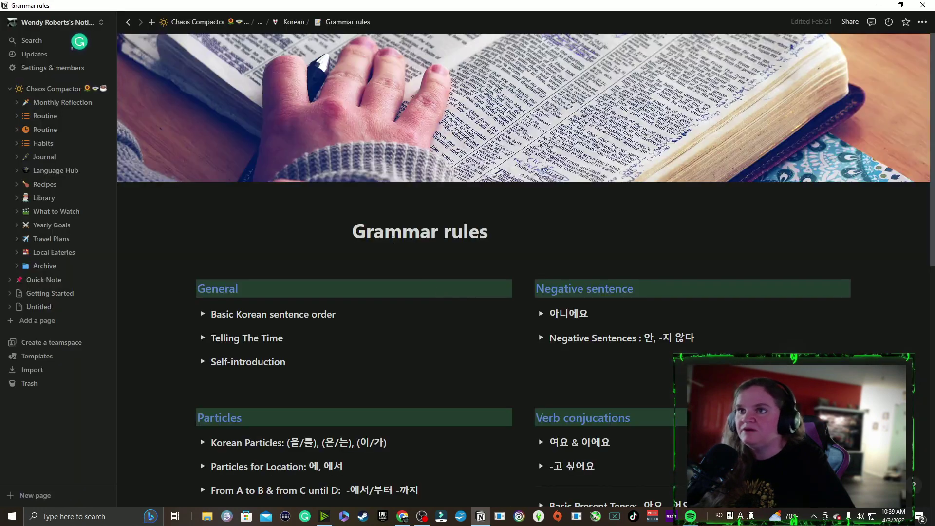
pyautogui.scroll(-2, 409, 247)
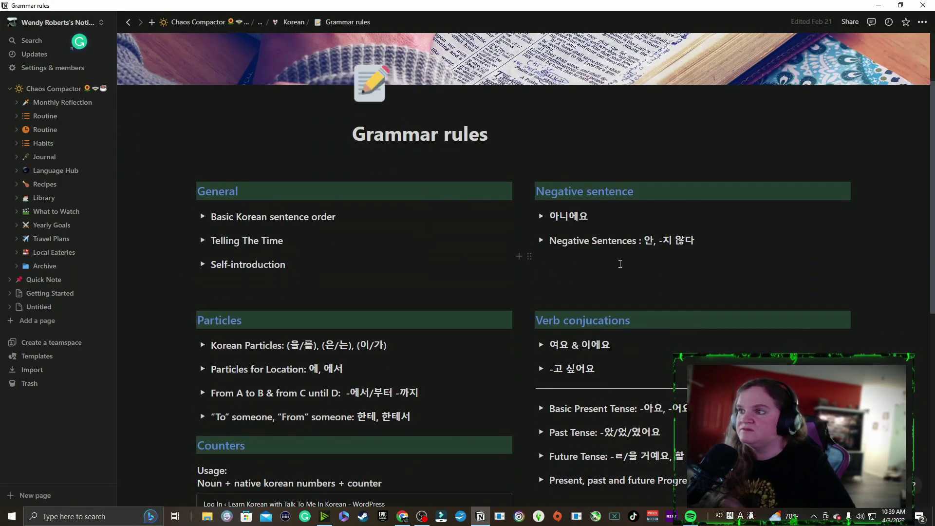
pyautogui.scroll(-4, 705, 278)
pyautogui.scroll(-3, 704, 285)
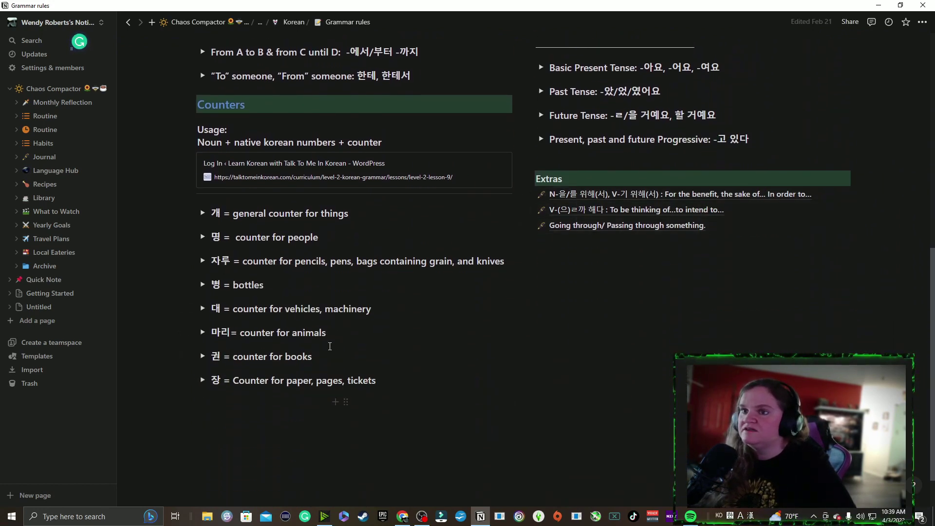
pyautogui.scroll(7, 324, 317)
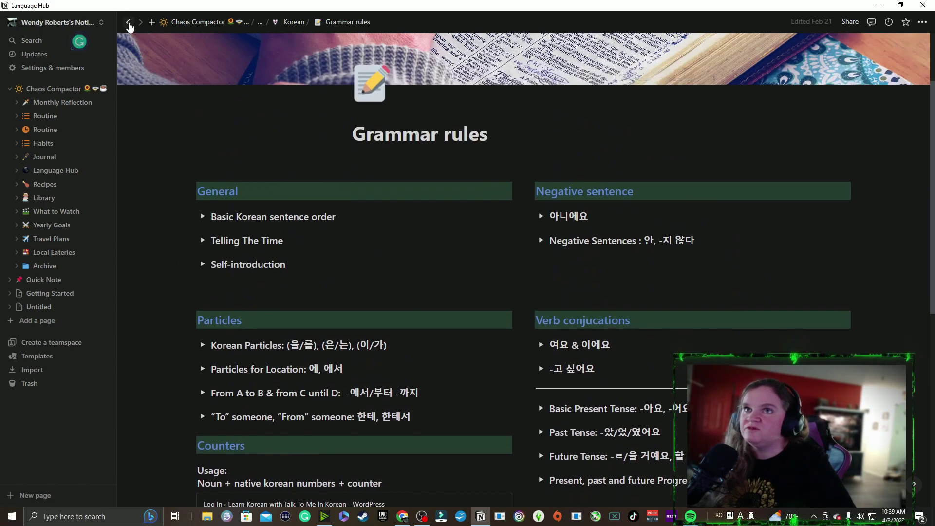
# Go back to the Korean preview and scroll through its Vocabulary, Grammar, Speaking and Listening sections.
pyautogui.click(129, 27)
pyautogui.scroll(-7, 449, 299)
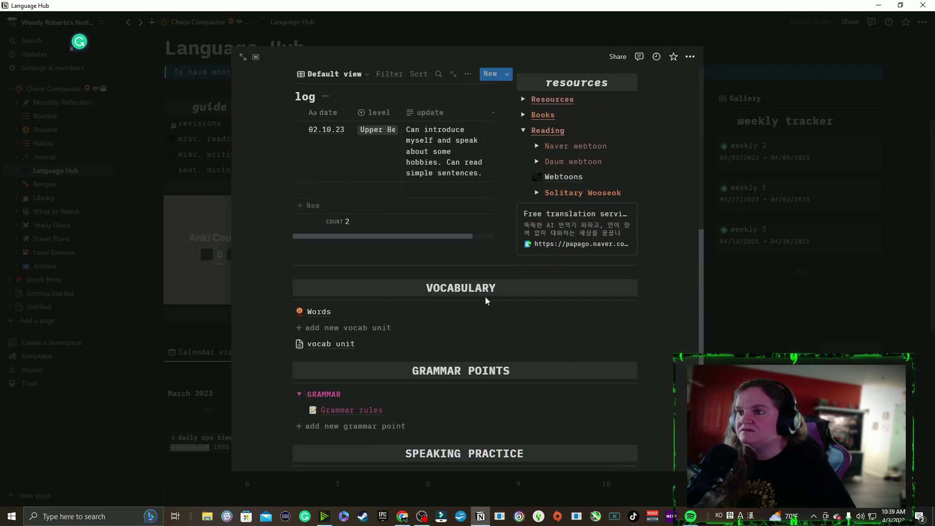
pyautogui.scroll(-4, 485, 301)
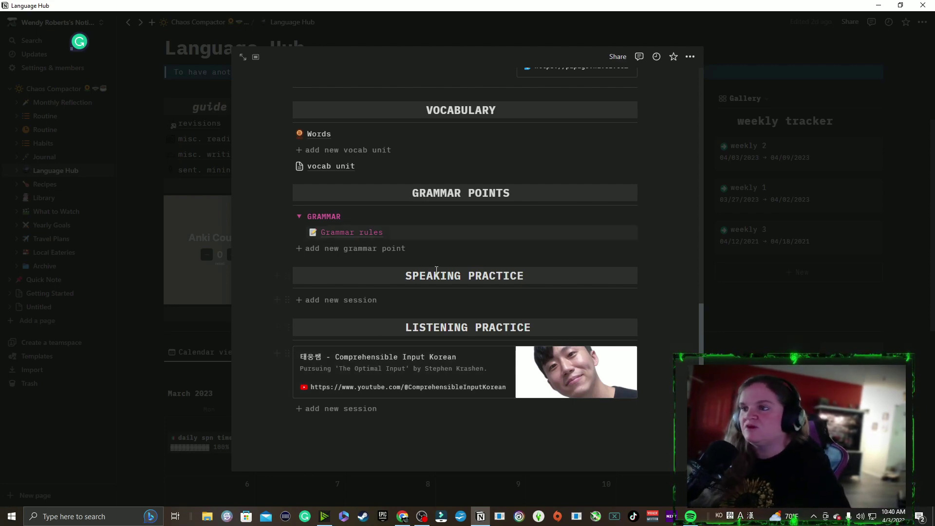
# Close the Korean preview, open the spanish card as a preview, and expand its Books resources list.
pyautogui.click(126, 403)
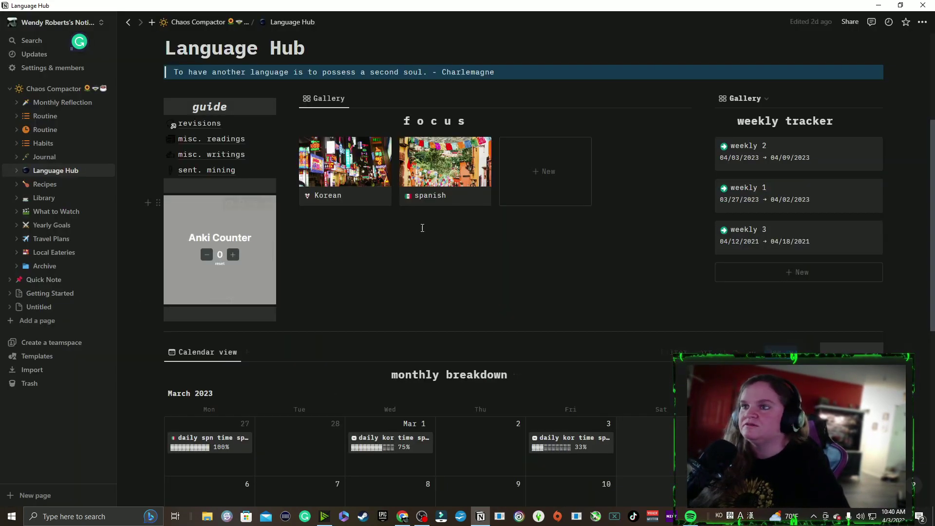
pyautogui.click(446, 197)
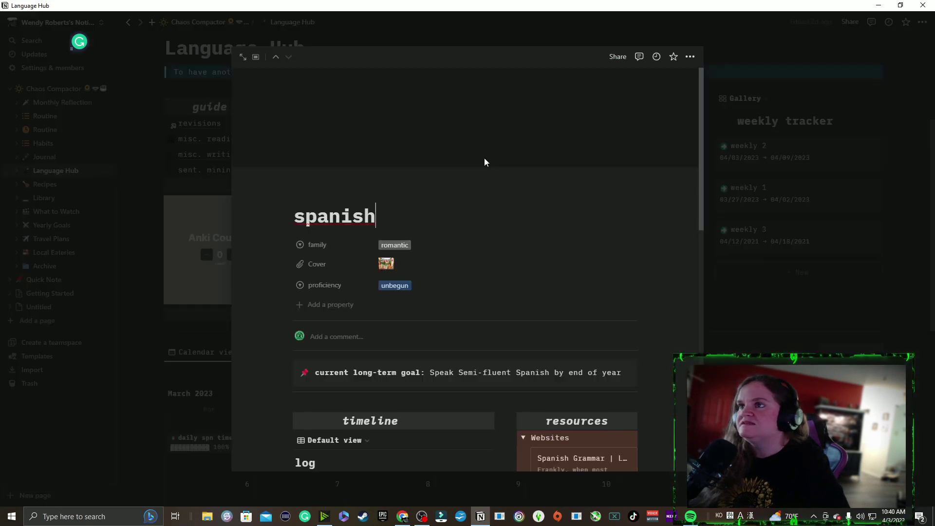
pyautogui.scroll(-3, 477, 268)
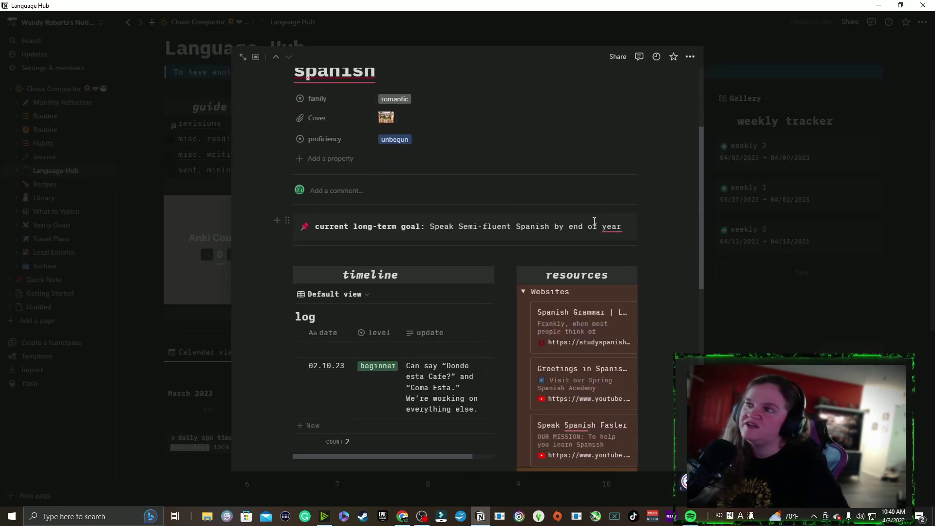
pyautogui.scroll(-2, 497, 299)
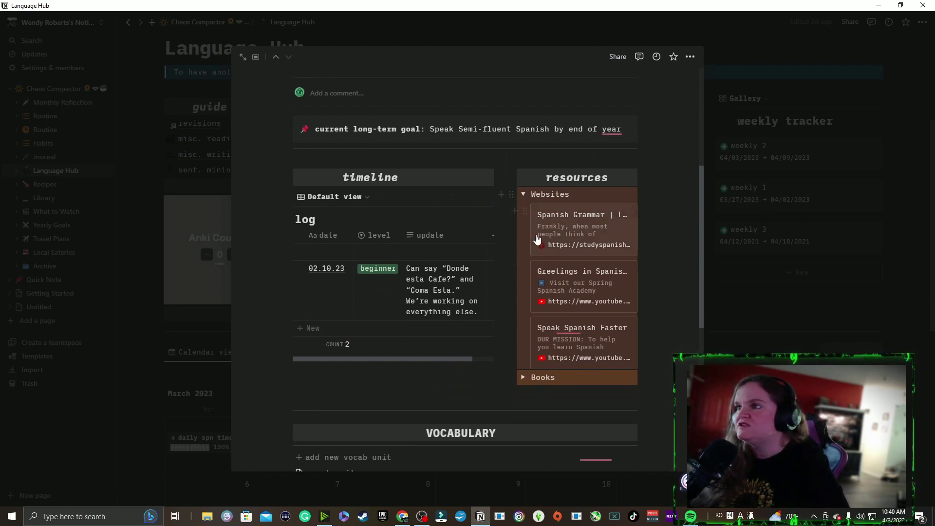
pyautogui.click(524, 378)
pyautogui.scroll(-2, 591, 310)
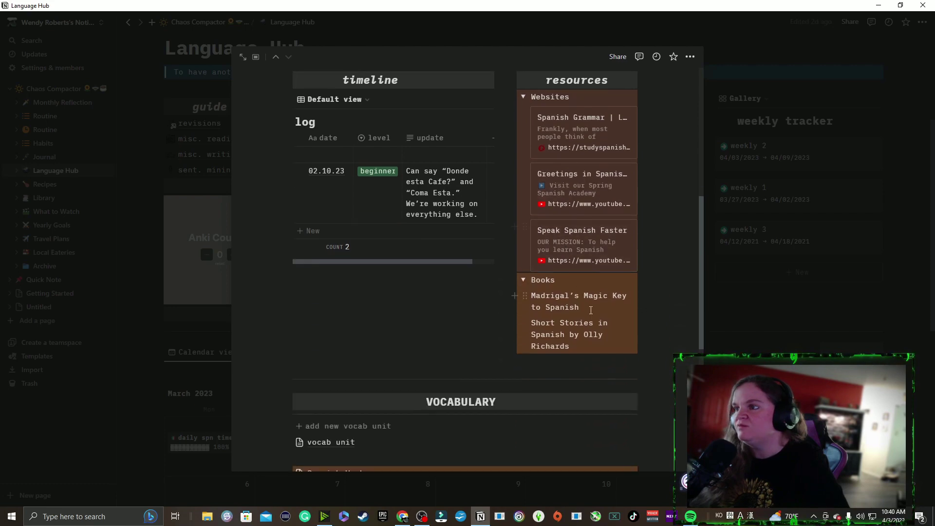
pyautogui.scroll(-4, 536, 307)
pyautogui.click(354, 250)
pyautogui.scroll(-2, 371, 356)
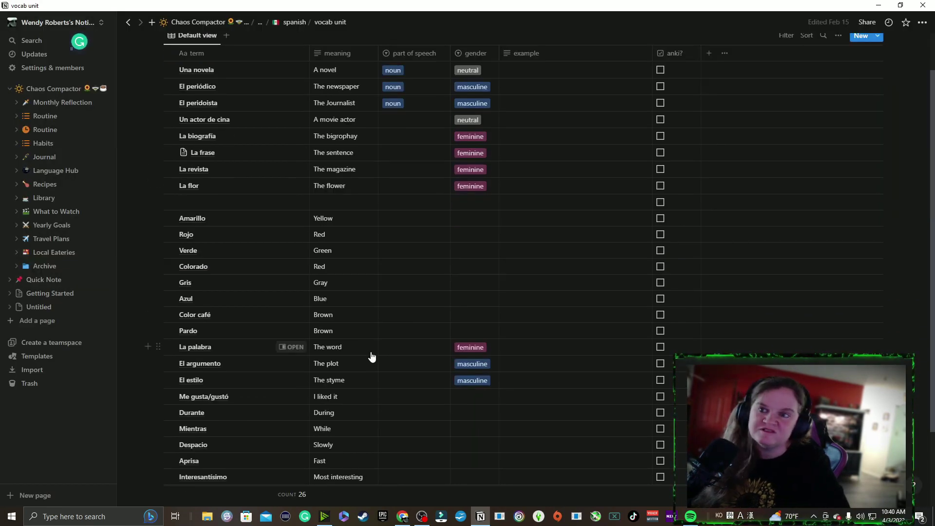
pyautogui.scroll(-2, 413, 320)
pyautogui.scroll(3, 417, 317)
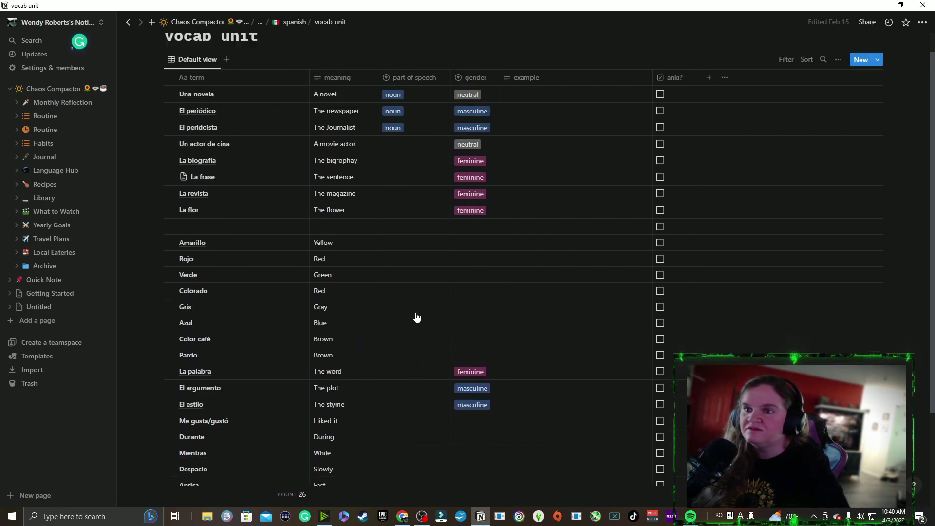
pyautogui.scroll(-1, 305, 372)
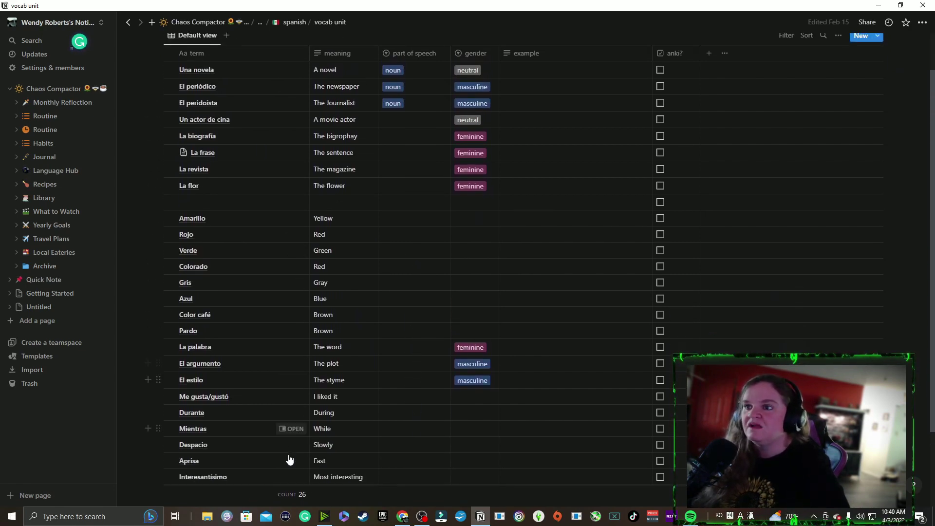
pyautogui.click(128, 22)
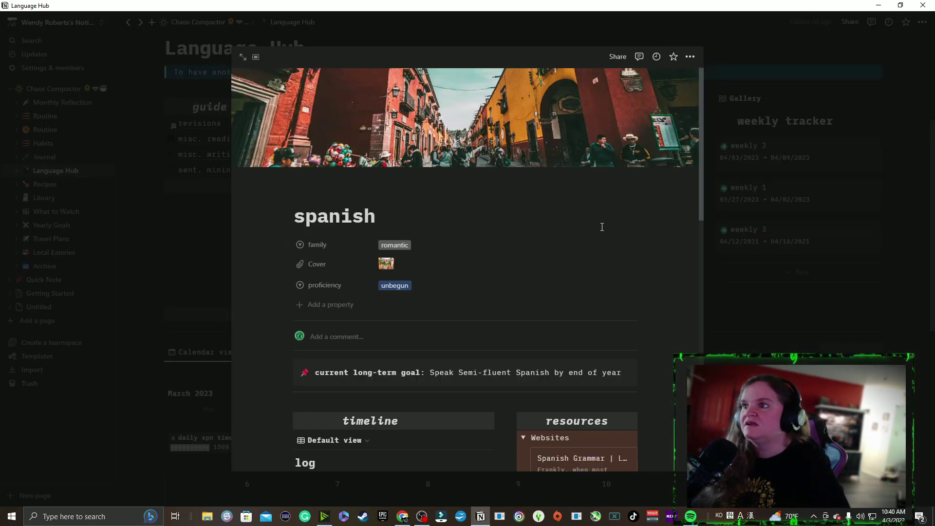
pyautogui.scroll(-15, 599, 227)
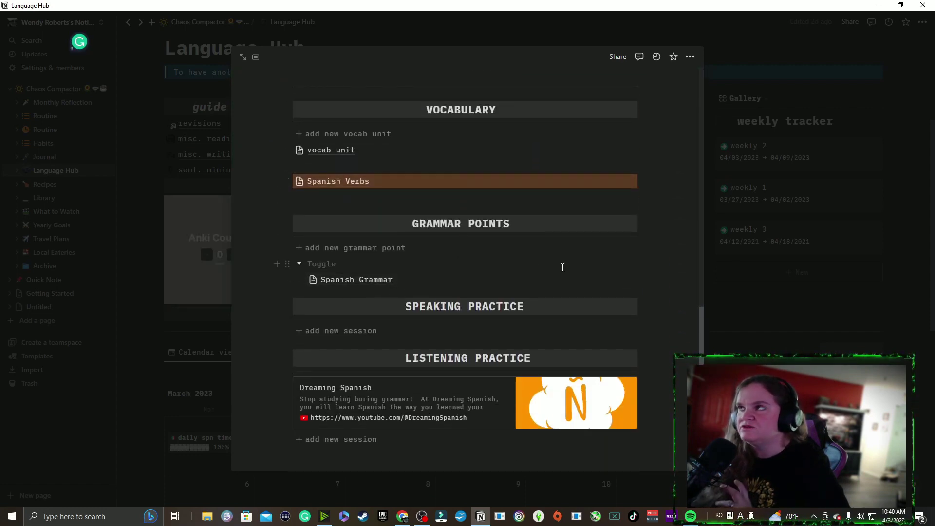
# Open the Spanish Grammar page and scroll through its Gender of Nouns, Plural Forms, Articles and Regular Verbs notes.
pyautogui.click(379, 281)
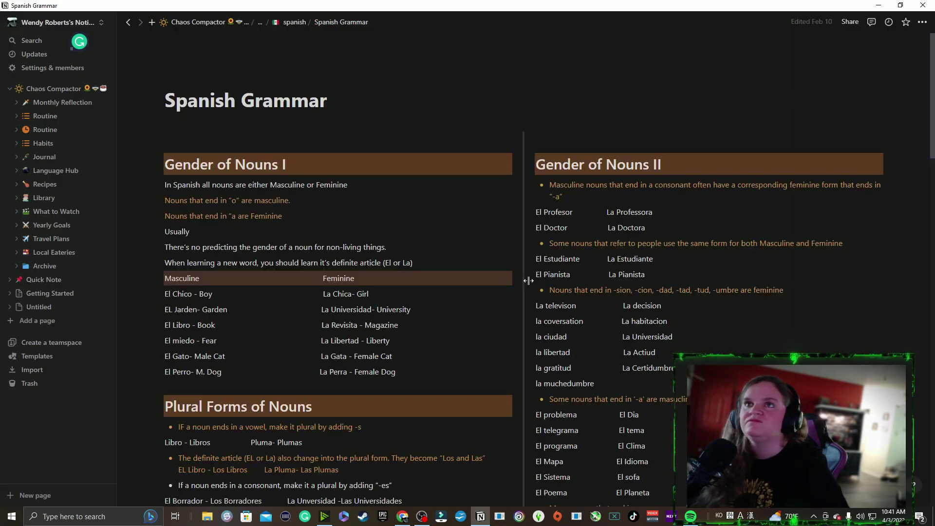
pyautogui.scroll(-8, 694, 300)
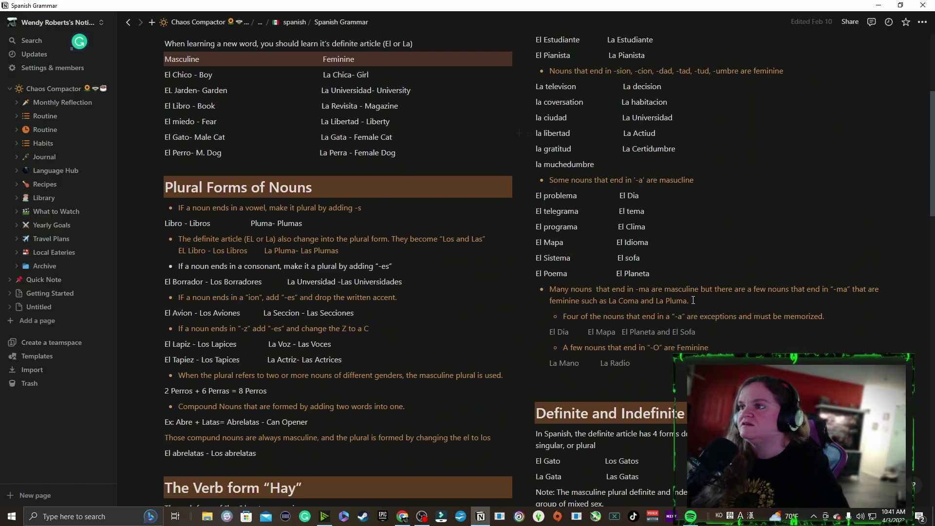
pyautogui.scroll(-2, 693, 300)
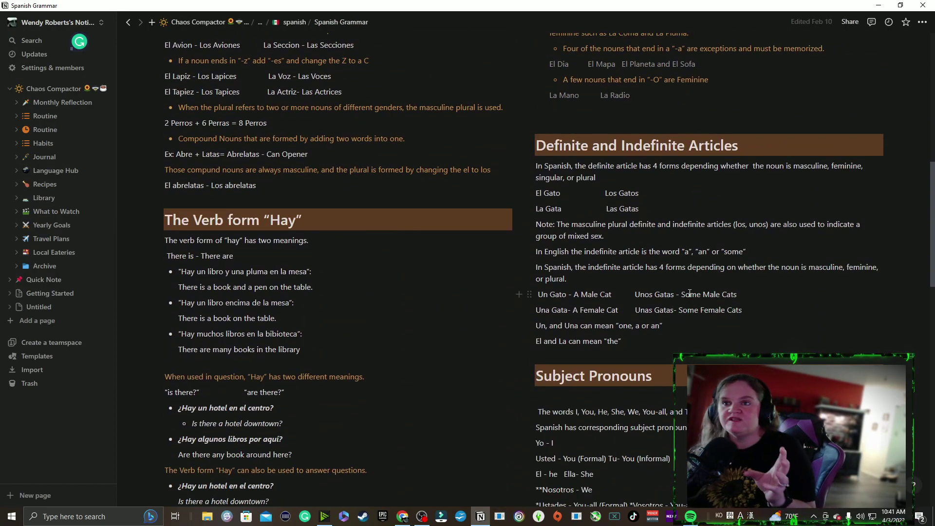
pyautogui.scroll(-6, 425, 233)
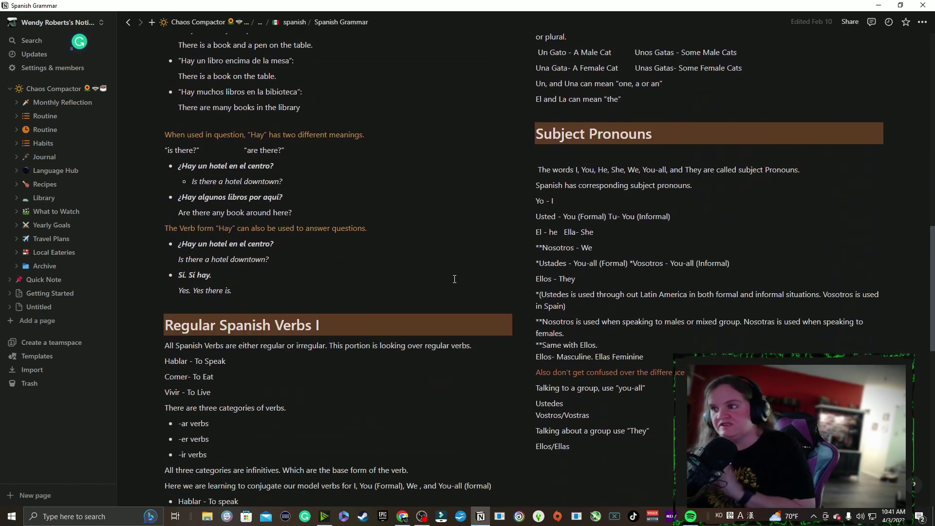
pyautogui.scroll(-11, 463, 278)
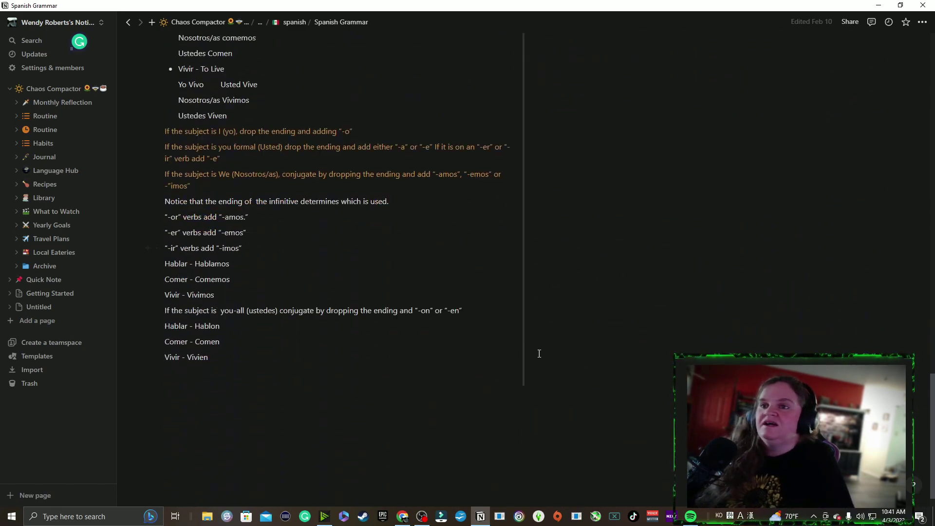
pyautogui.scroll(8, 507, 312)
pyautogui.scroll(10, 507, 313)
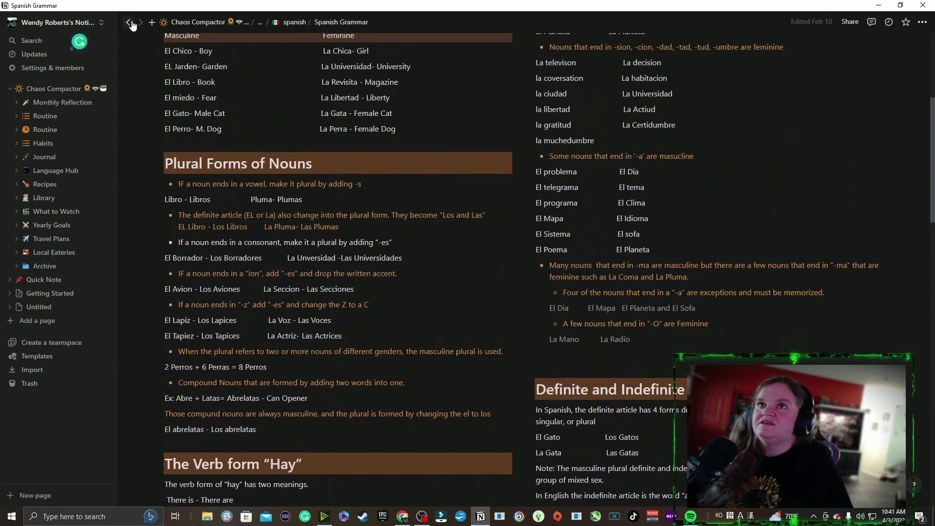
# Return to the spanish preview, scroll through it, then close it to reveal Language Hub.
pyautogui.click(129, 23)
pyautogui.scroll(-5, 492, 300)
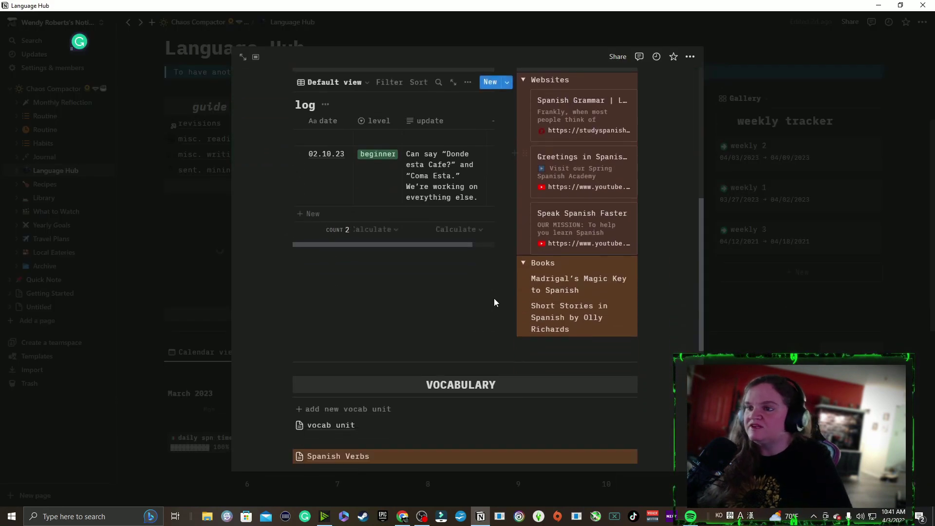
pyautogui.scroll(-3, 487, 296)
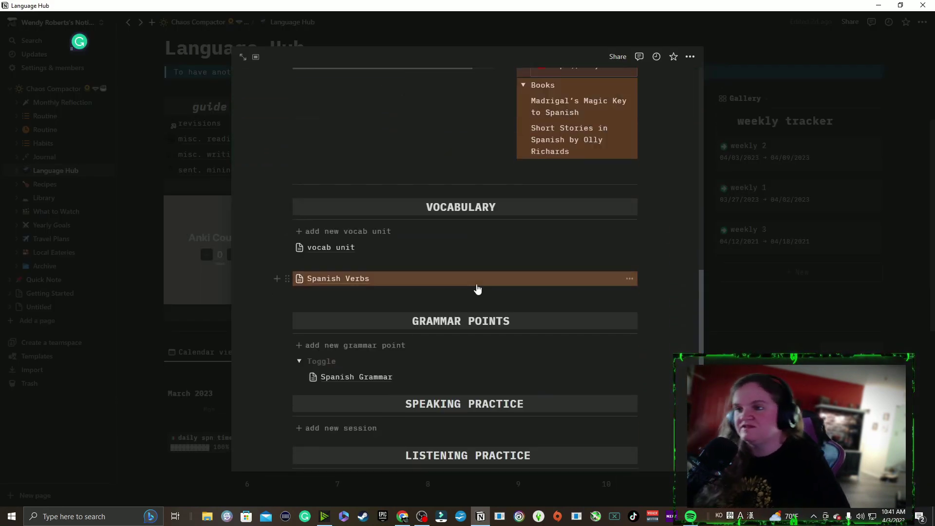
pyautogui.scroll(-3, 426, 305)
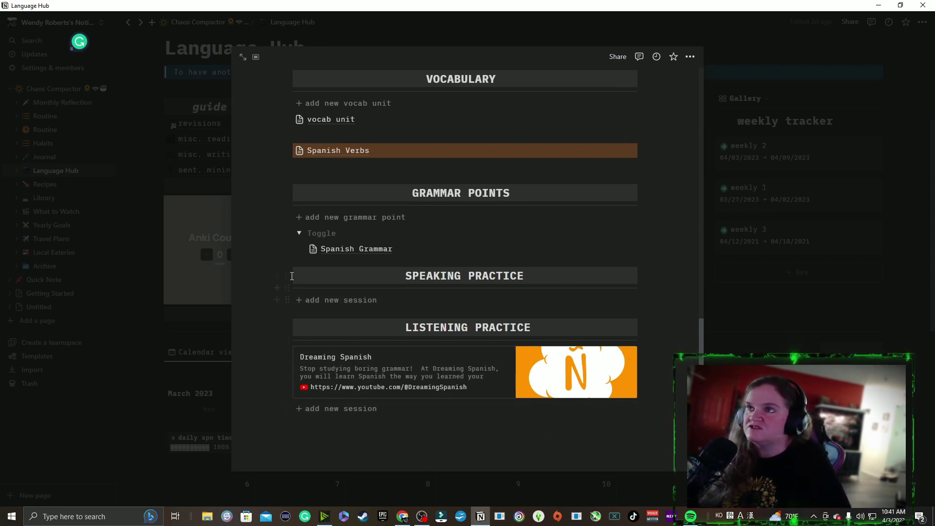
pyautogui.click(138, 339)
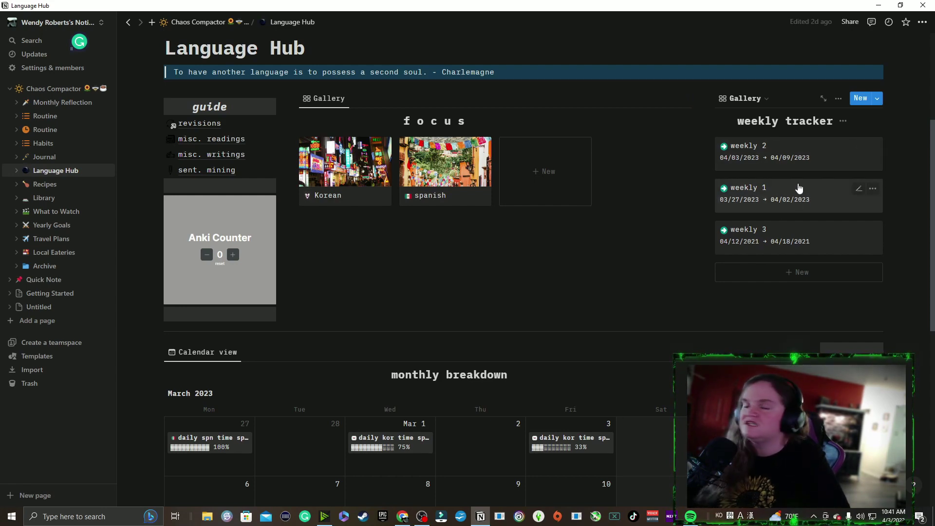
# Peek at the weekly 1 and weekly 2 tracker pages, closing each back to Language Hub.
pyautogui.click(727, 193)
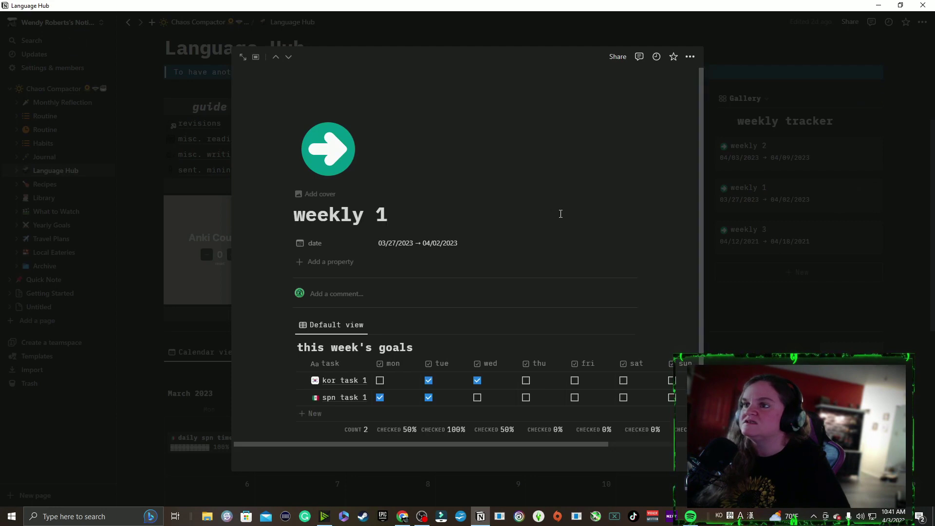
pyautogui.scroll(-1, 564, 221)
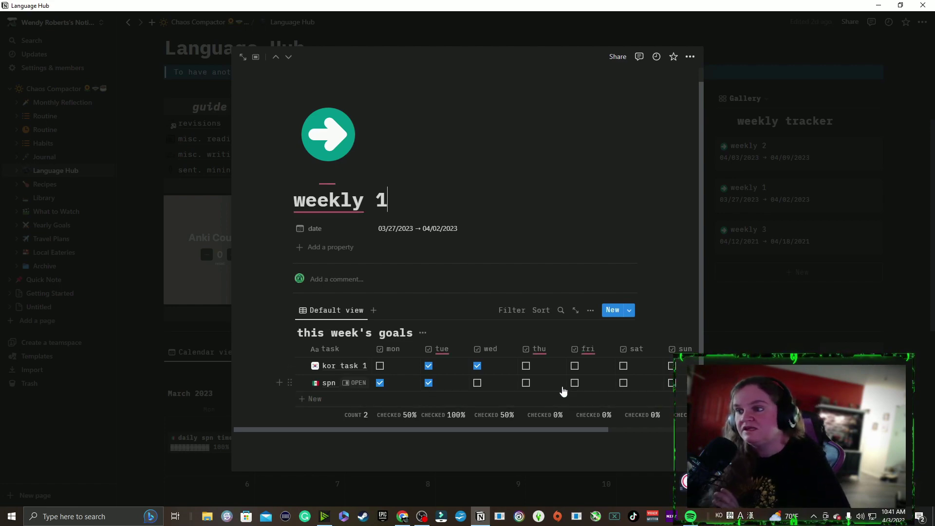
pyautogui.click(758, 334)
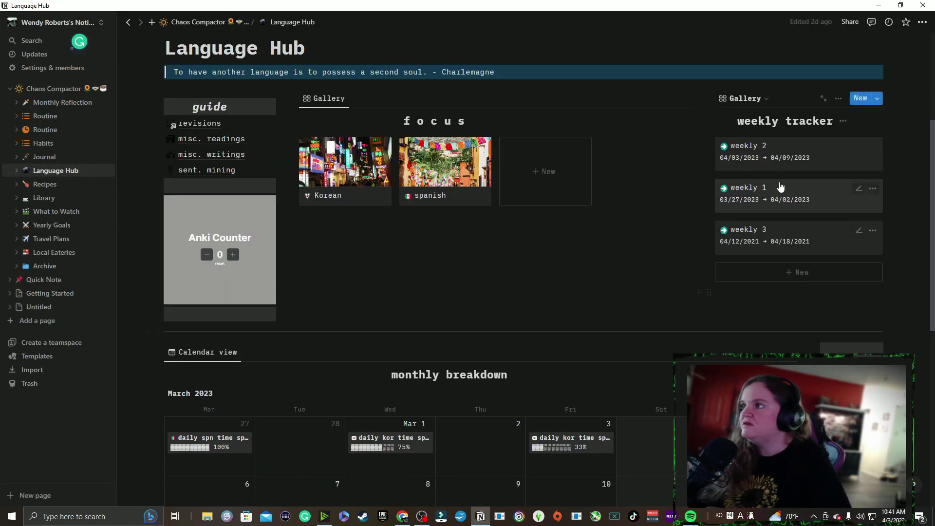
pyautogui.click(760, 152)
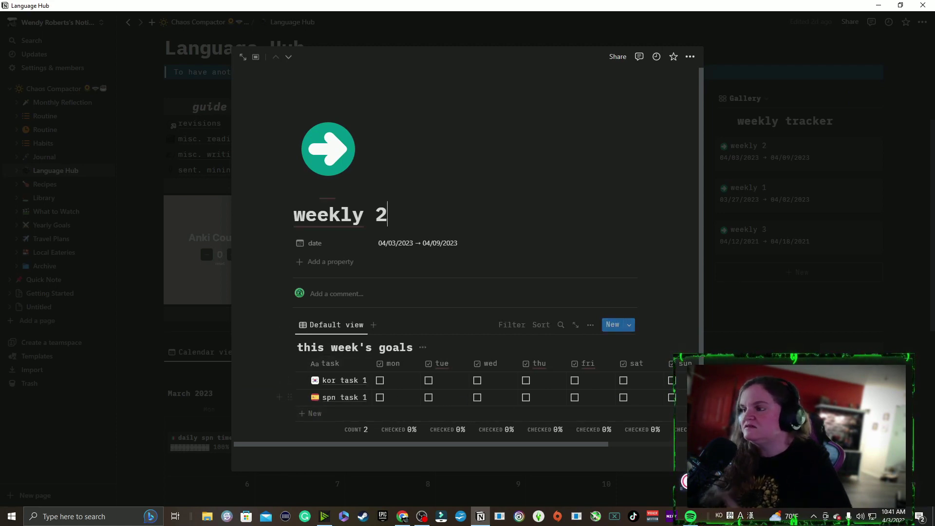
pyautogui.click(735, 332)
pyautogui.scroll(-5, 576, 249)
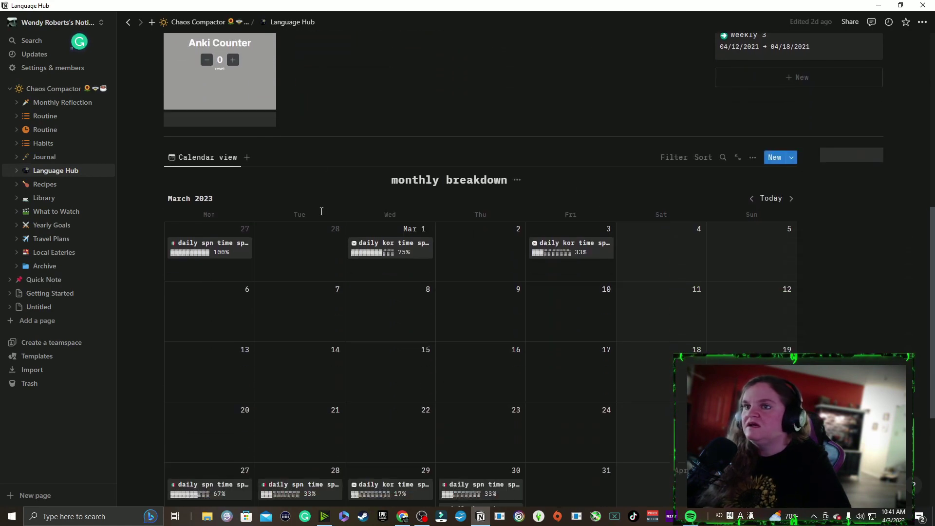
pyautogui.scroll(-1, 487, 219)
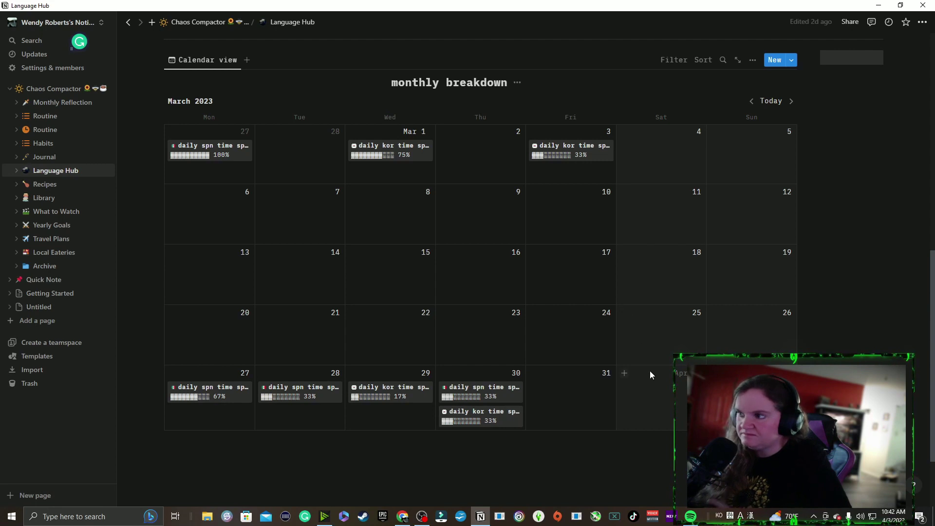
pyautogui.click(515, 403)
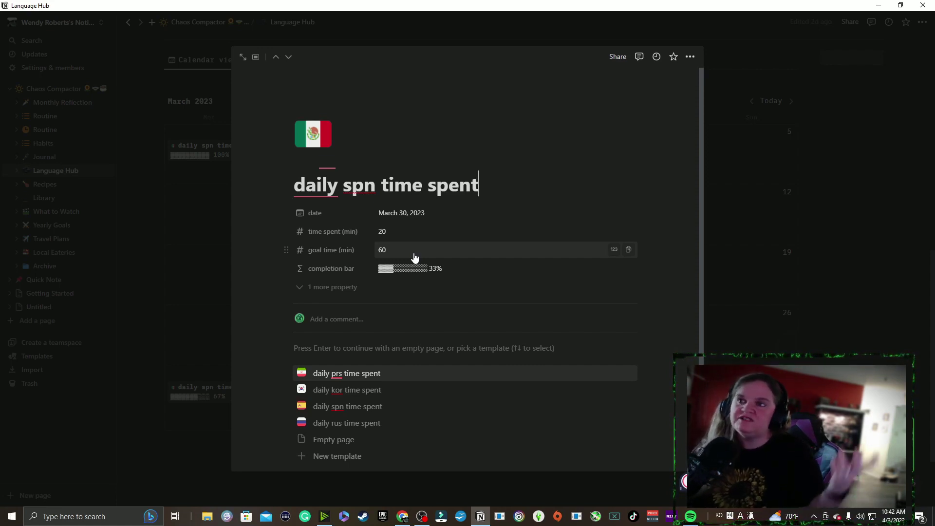
pyautogui.scroll(-2, 402, 242)
pyautogui.scroll(2, 409, 252)
pyautogui.click(225, 285)
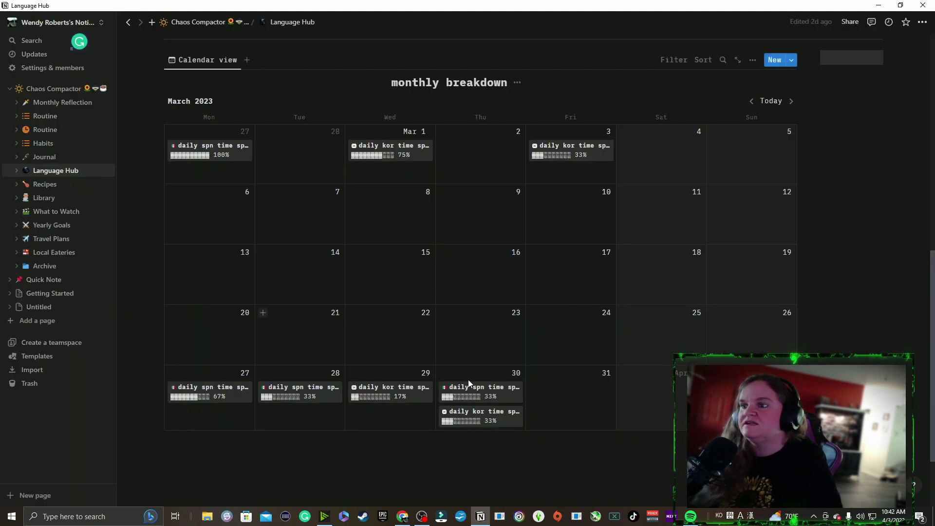
pyautogui.click(236, 395)
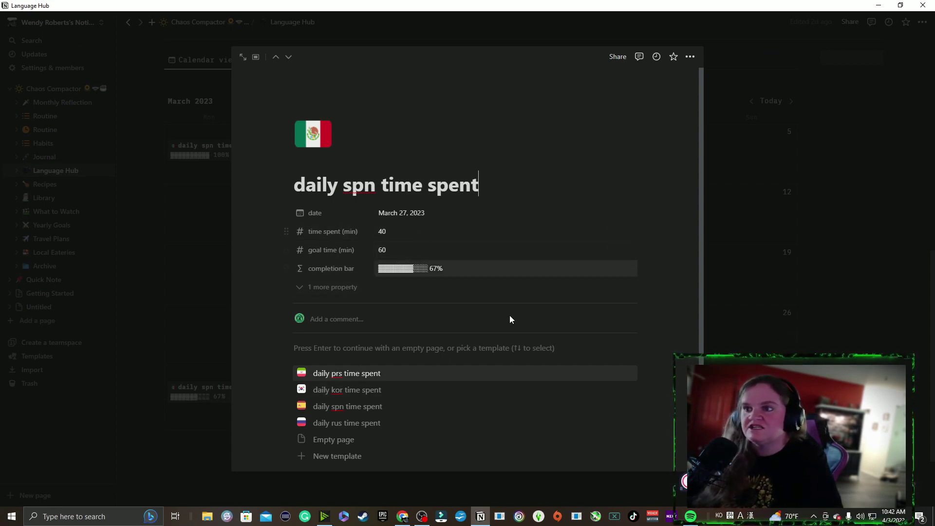
pyautogui.scroll(-1, 433, 364)
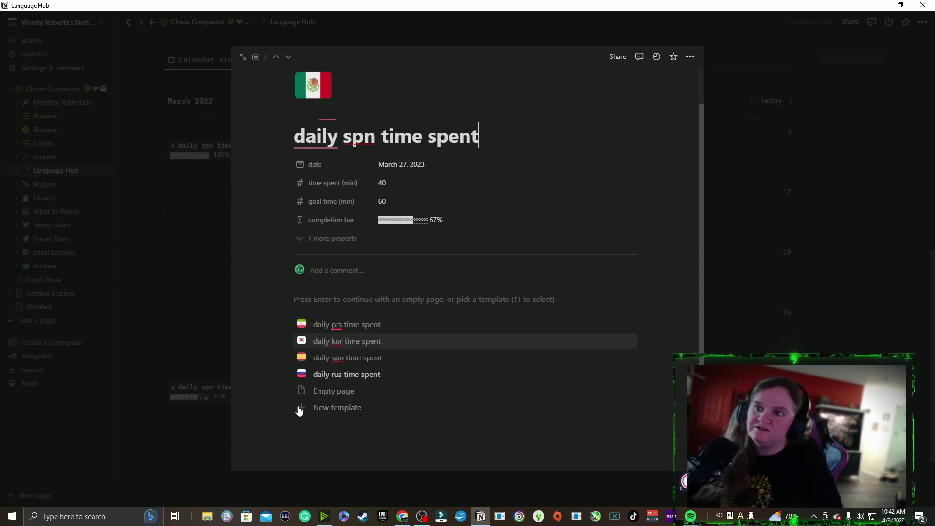
pyautogui.press('Escape')
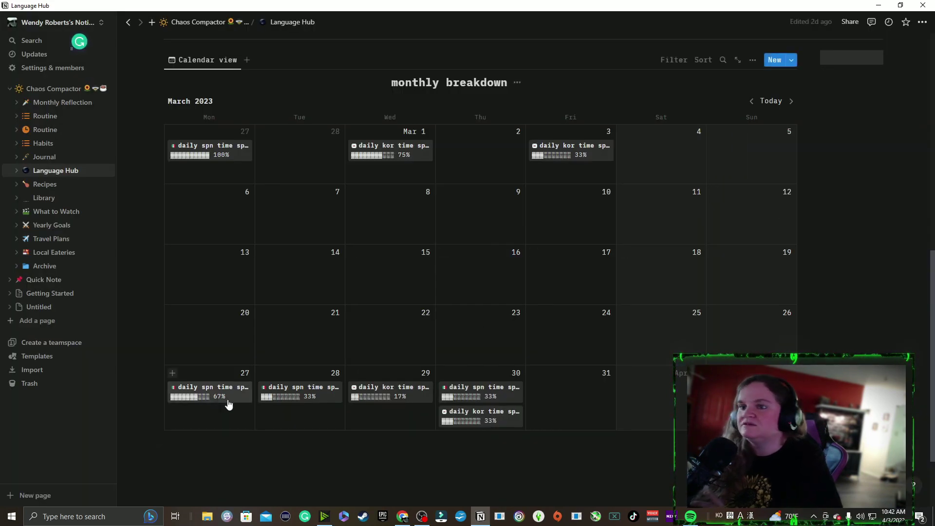
pyautogui.click(245, 407)
pyautogui.scroll(-1, 370, 380)
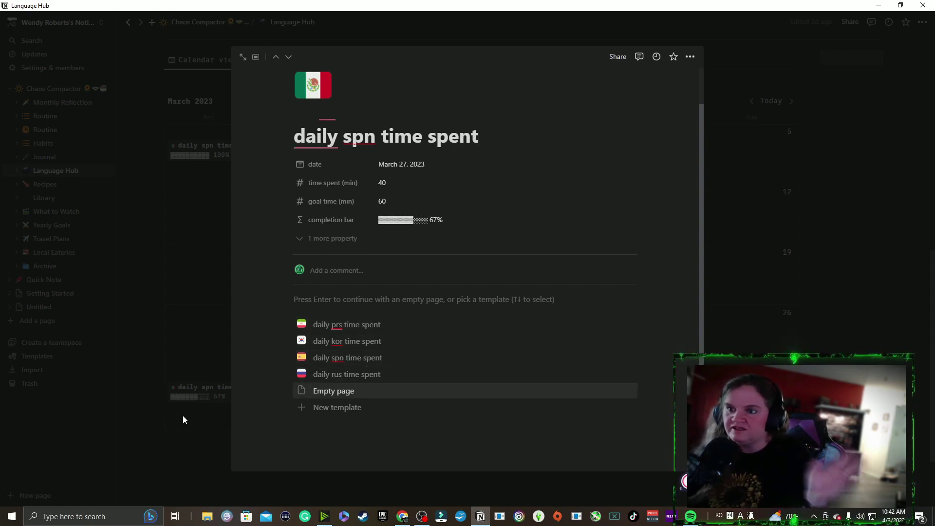
pyautogui.click(228, 442)
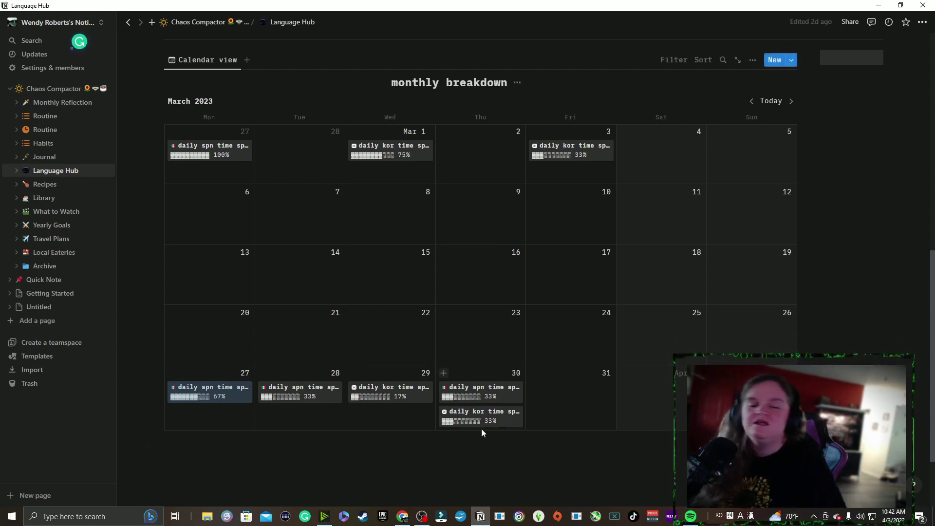
pyautogui.scroll(5, 481, 429)
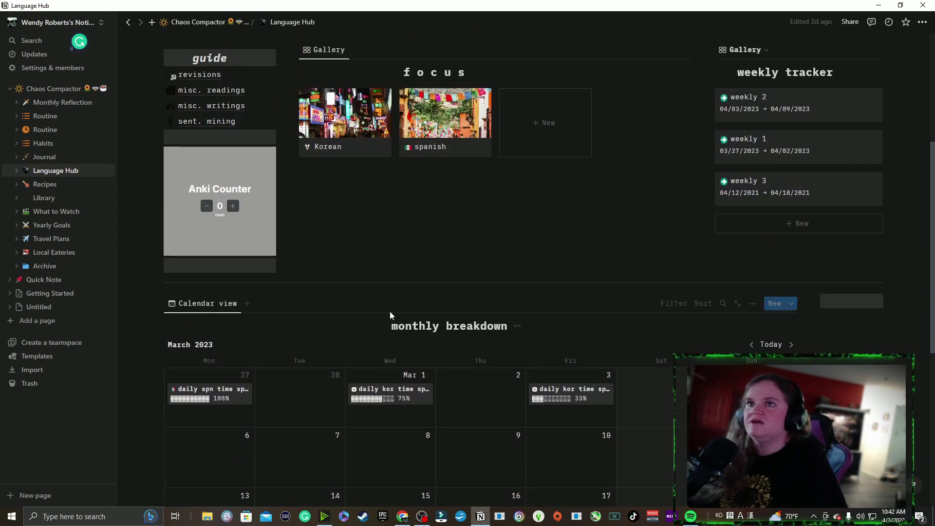
# Review the Language Hub's quote, Korean and Spanish gallery and trackers, then return to the Chaos Compactor dashboard via the breadcrumb.
pyautogui.scroll(3, 298, 366)
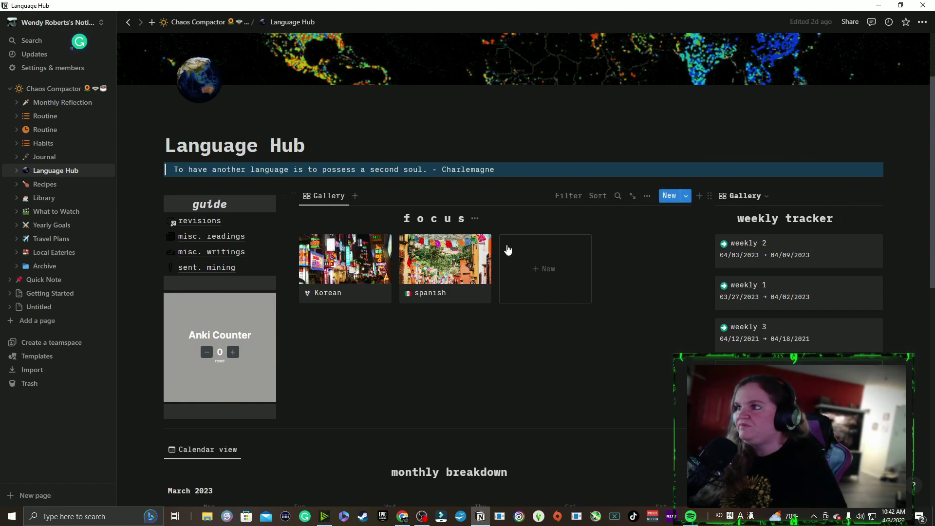
pyautogui.scroll(1, 621, 298)
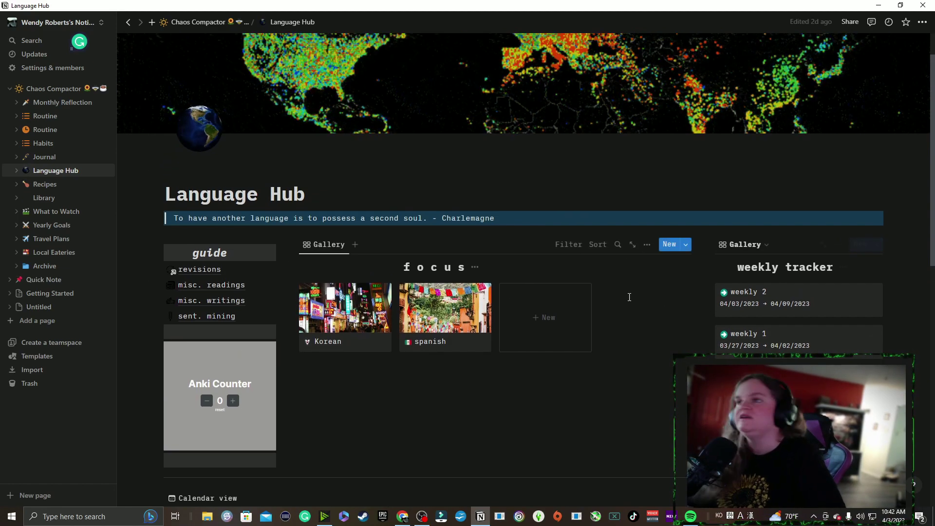
pyautogui.scroll(-4, 654, 234)
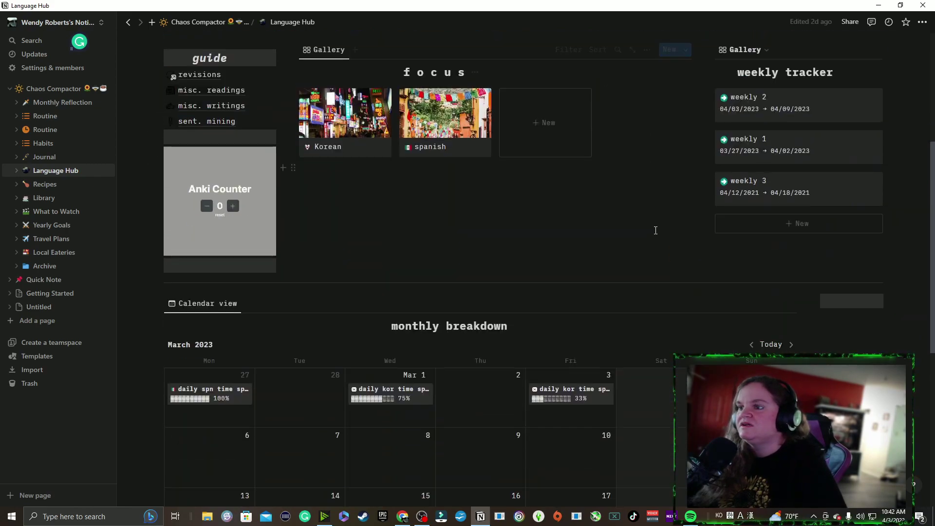
pyautogui.scroll(-7, 682, 238)
pyautogui.scroll(9, 714, 253)
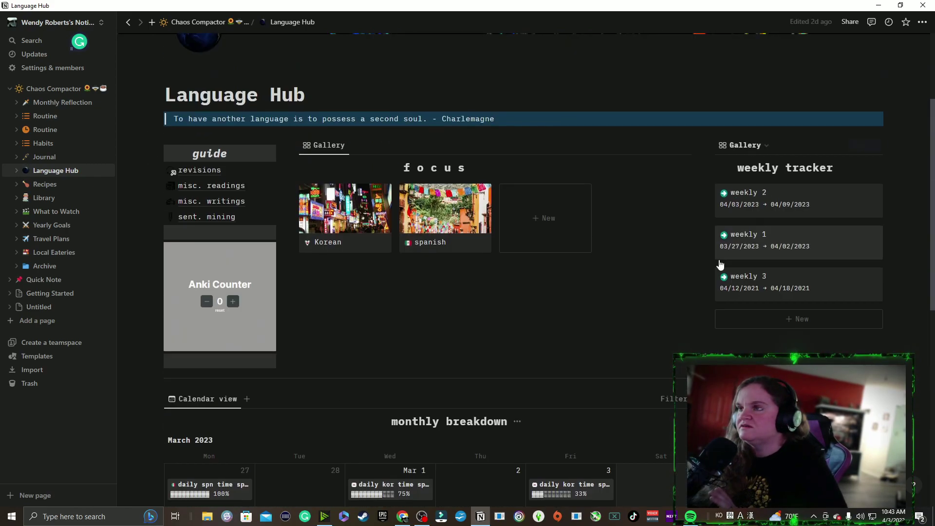
pyautogui.scroll(3, 720, 263)
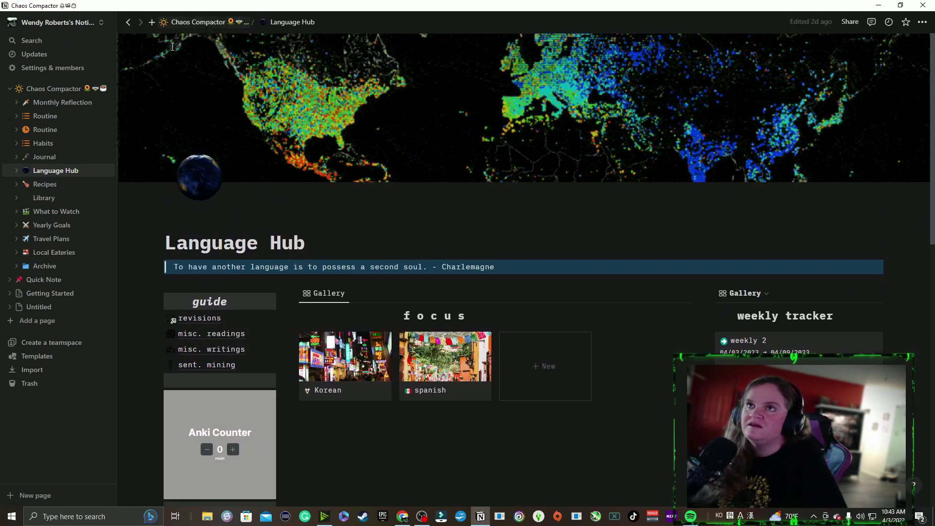
pyautogui.click(205, 22)
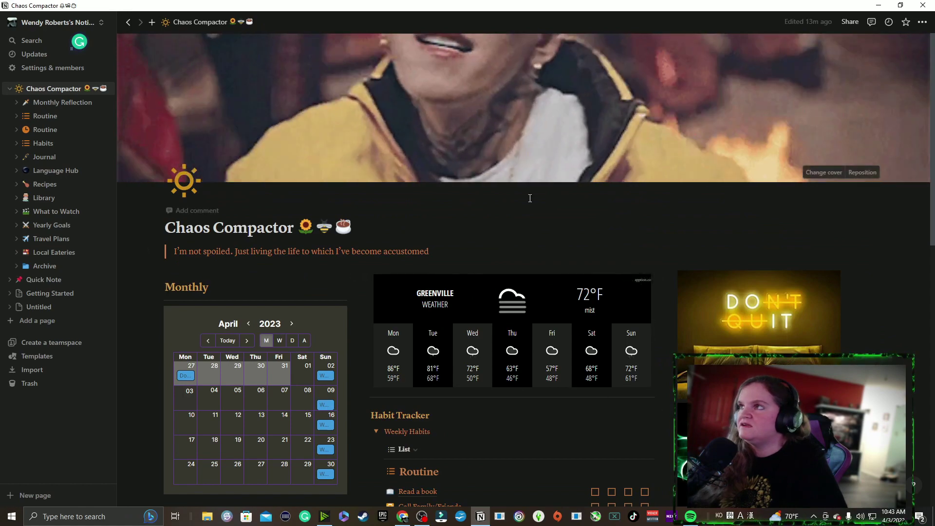
pyautogui.scroll(-5, 511, 232)
pyautogui.scroll(-1, 650, 318)
pyautogui.scroll(-1, 638, 346)
pyautogui.scroll(-1, 639, 336)
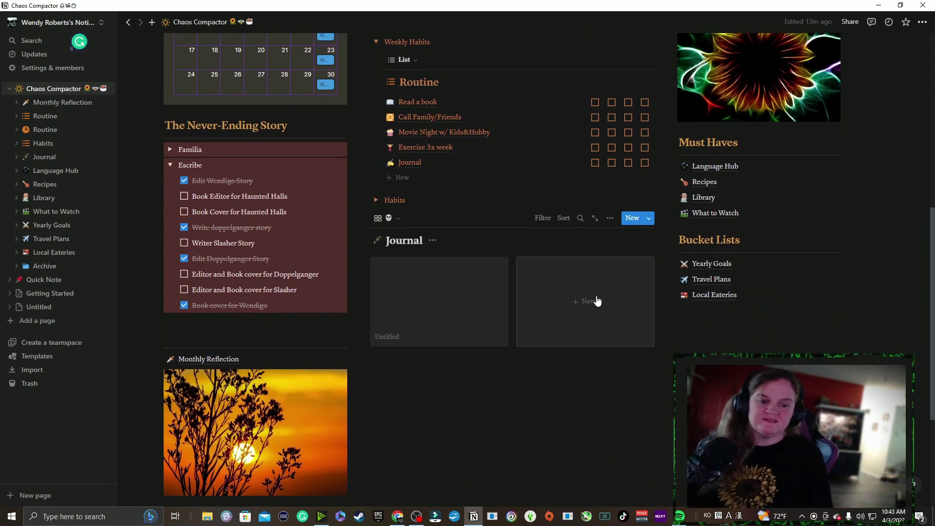
pyautogui.scroll(-3, 619, 325)
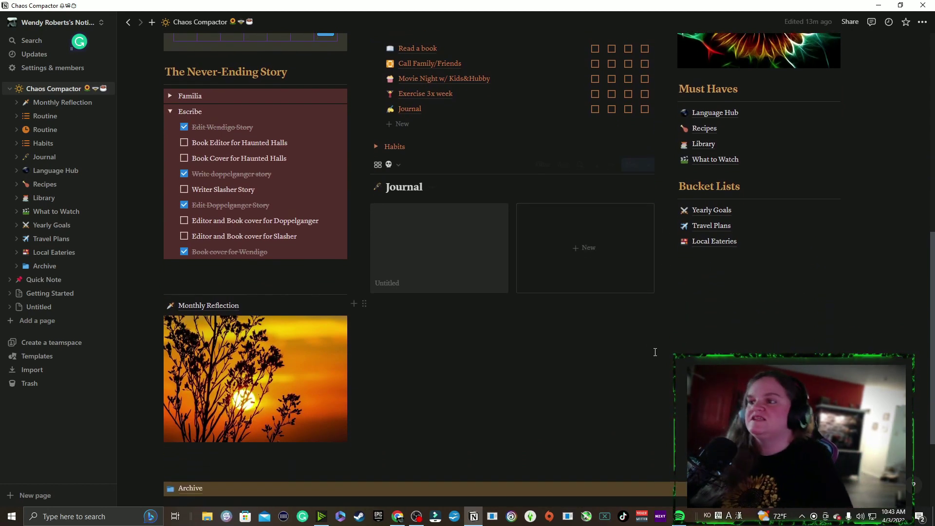
pyautogui.scroll(3, 761, 362)
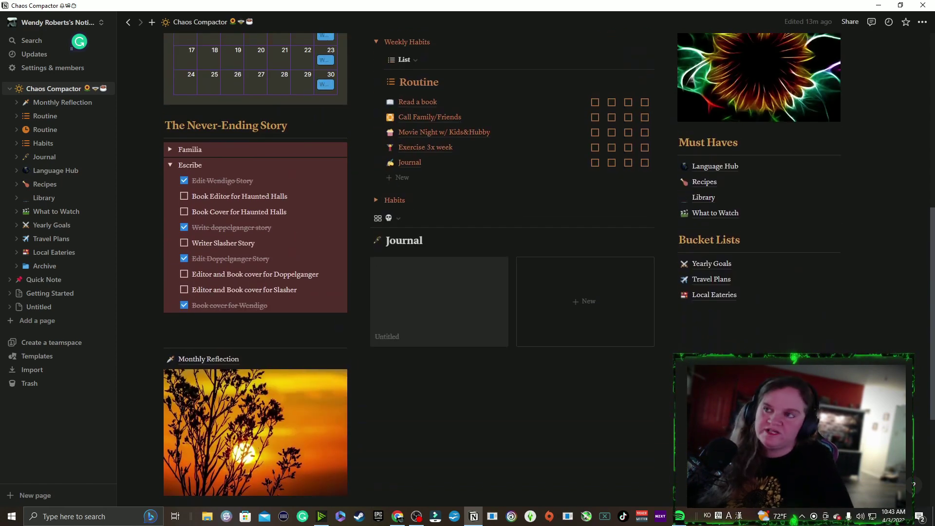
pyautogui.scroll(2, 703, 362)
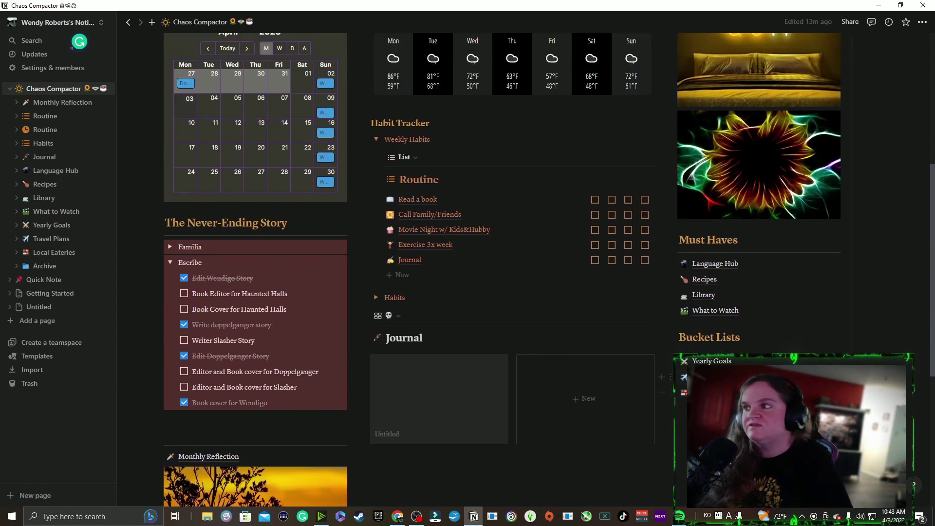
pyautogui.scroll(2, 702, 362)
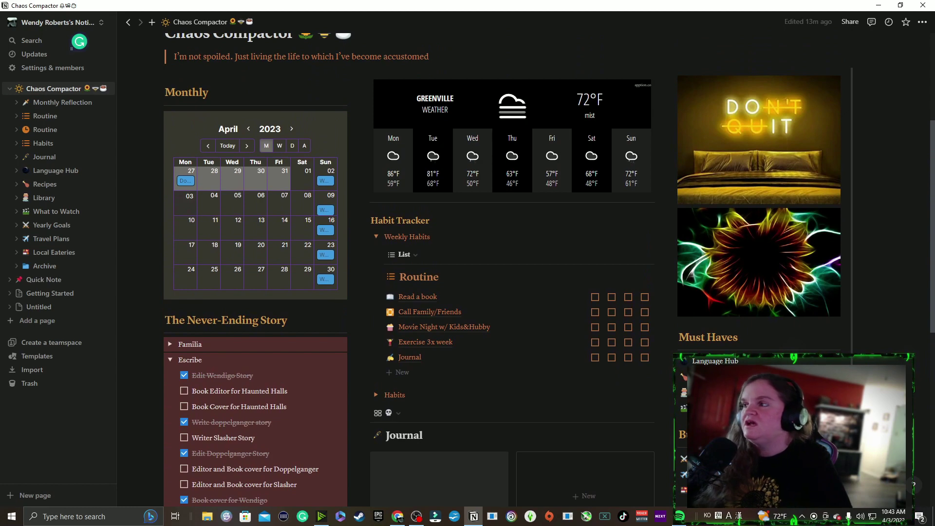
pyautogui.scroll(2, 703, 362)
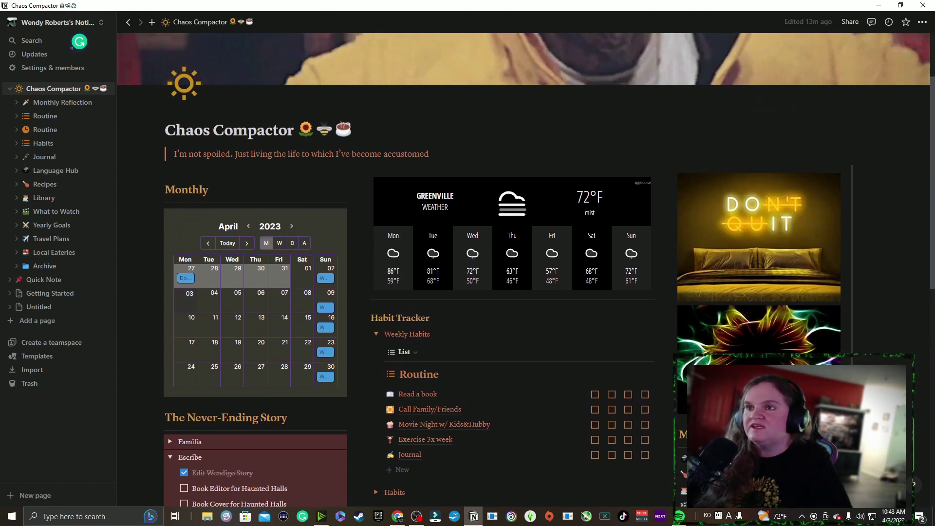
pyautogui.scroll(2, 260, 205)
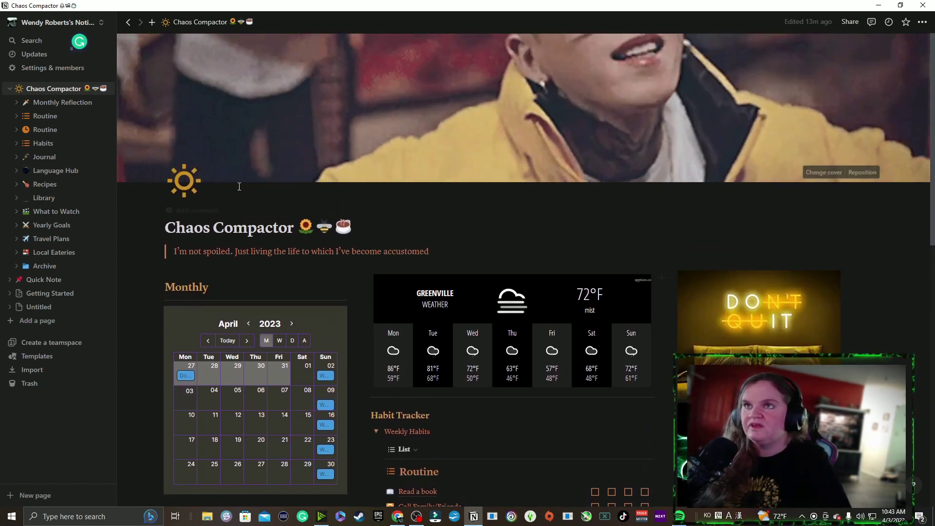